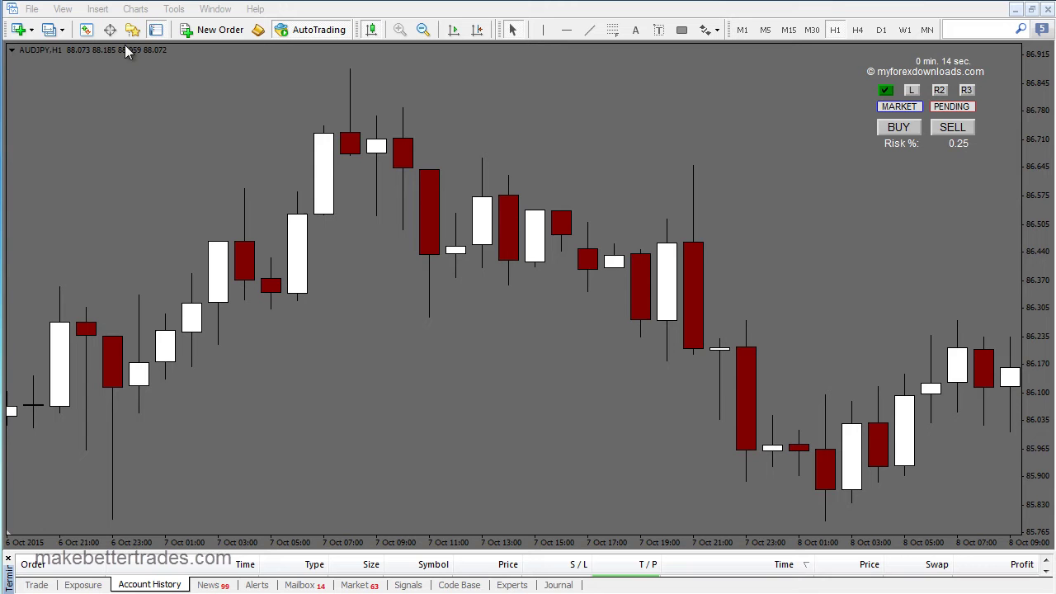
Open a new AUDJPY chart and close the AUDJPY M30 chart.
{"action": "left_click", "coordinate": [32, 10]}
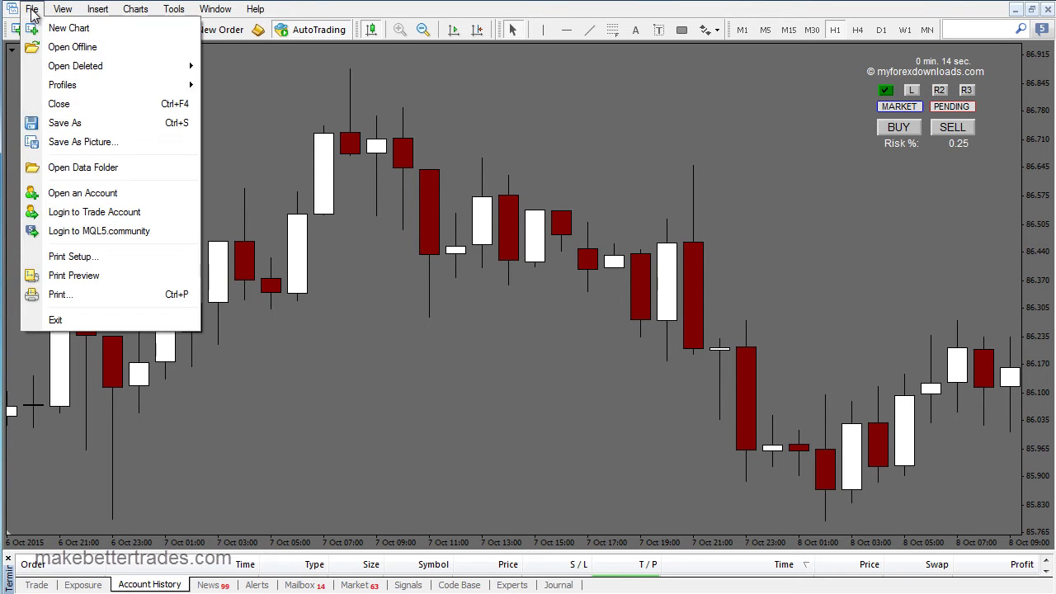
{"action": "left_click", "coordinate": [57, 28]}
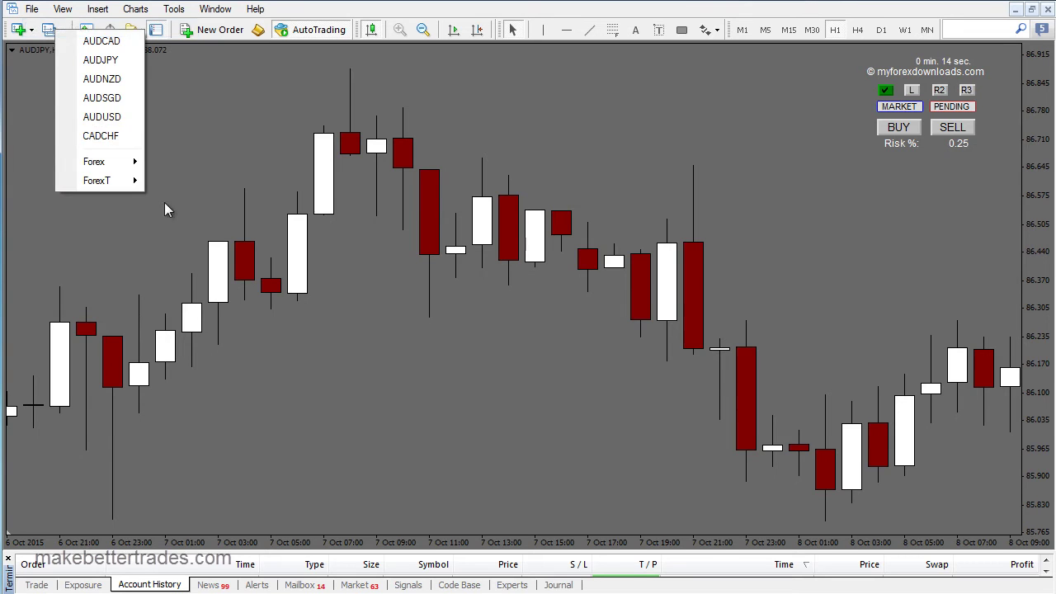
{"action": "left_click", "coordinate": [113, 62]}
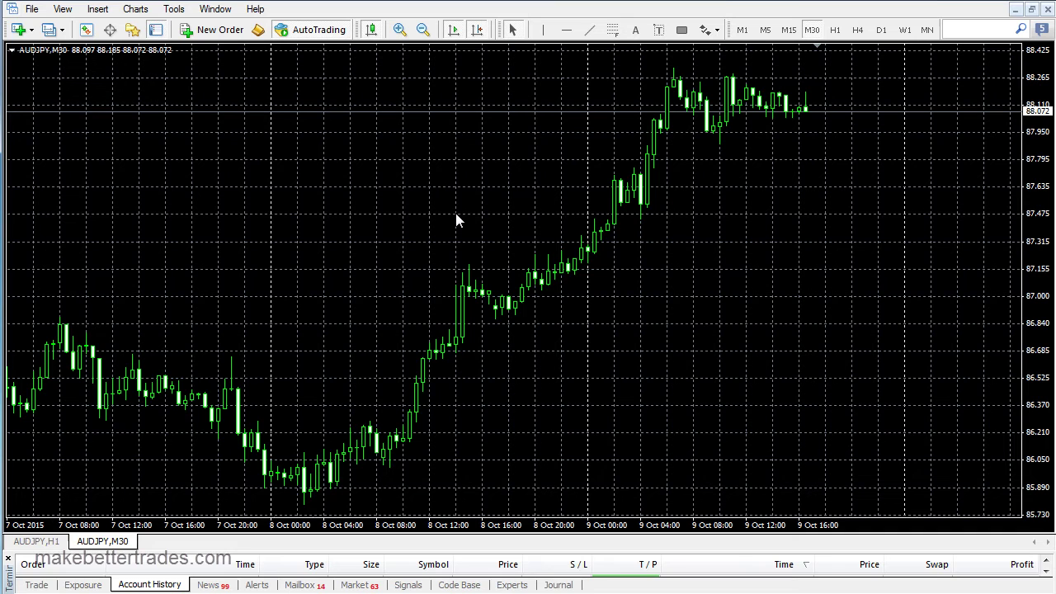
{"action": "right_click", "coordinate": [117, 545]}
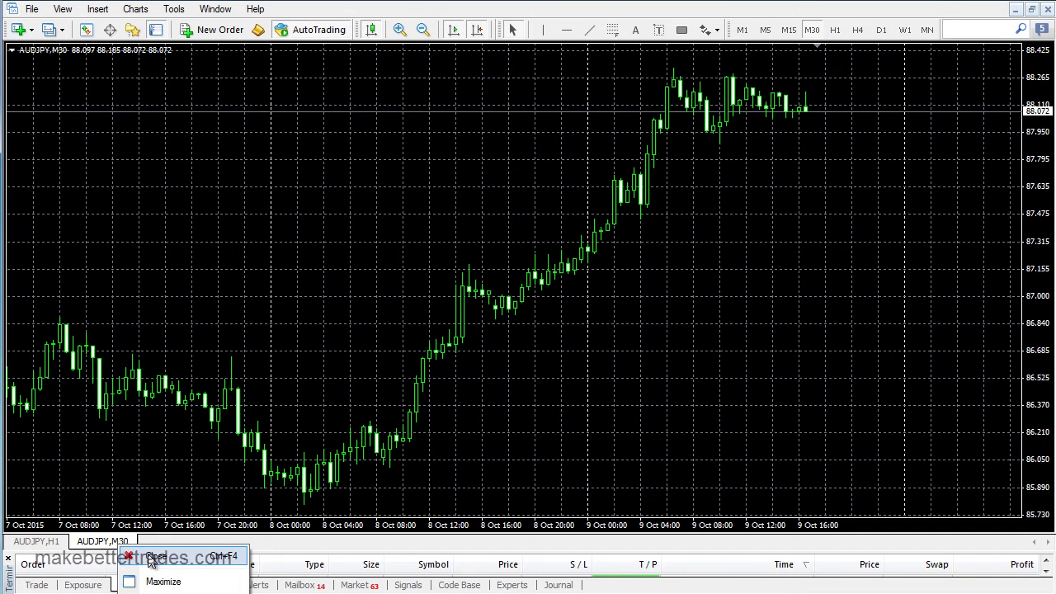
{"action": "left_click", "coordinate": [155, 556]}
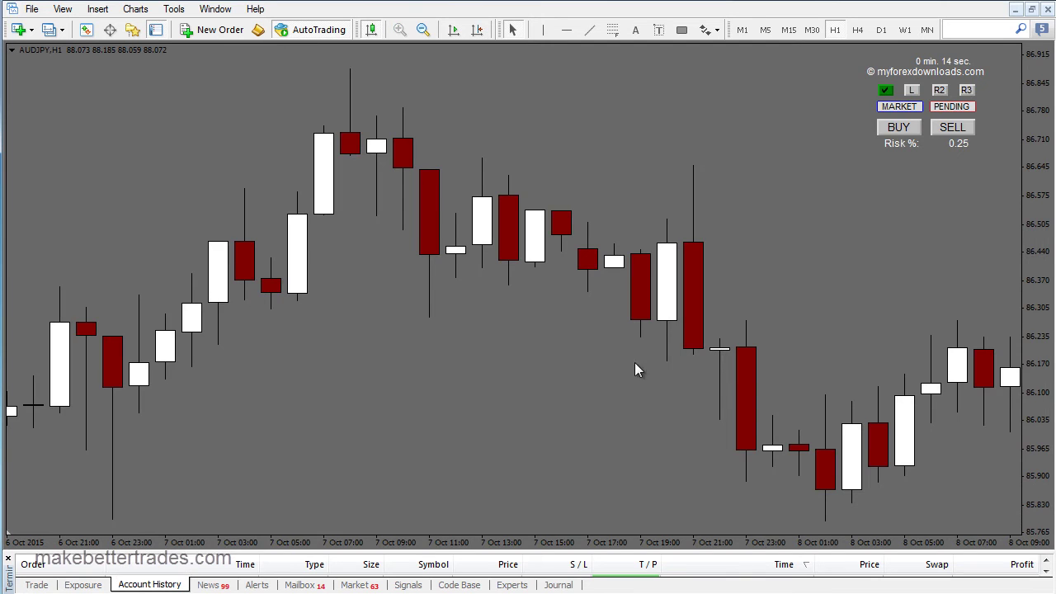
Move the AUDJPY chart forward to the 8–9 Oct bars.
{"action": "left_click_drag", "start_coordinate": [776, 255], "coordinate": [438, 242]}
{"action": "left_click_drag", "start_coordinate": [693, 255], "coordinate": [605, 257]}
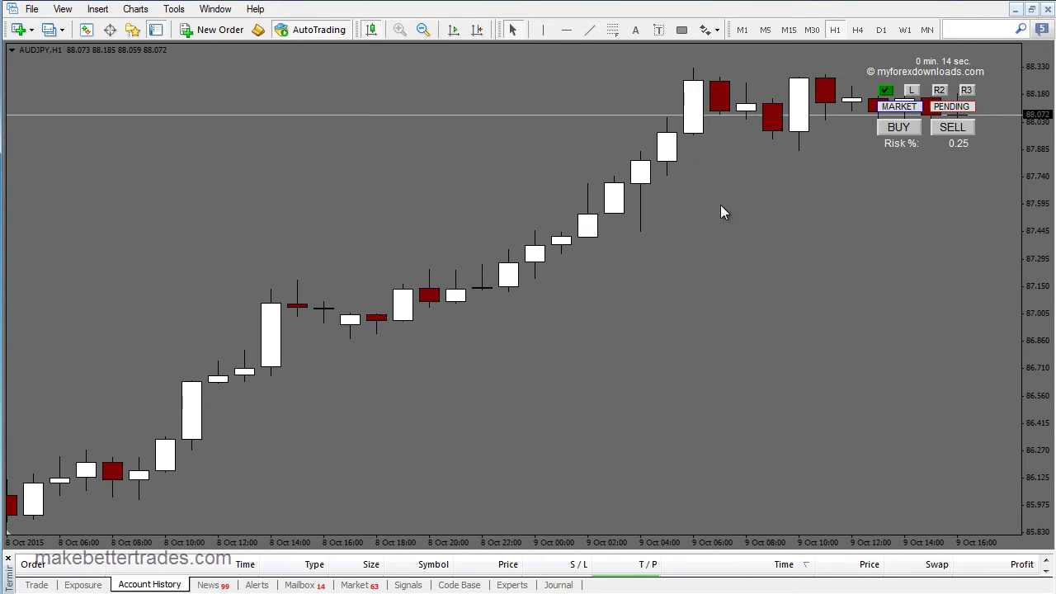
{"action": "scroll", "coordinate": [632, 229], "scroll_direction": "up", "scroll_amount": 5}
{"action": "scroll", "coordinate": [440, 321], "scroll_direction": "up", "scroll_amount": 4}
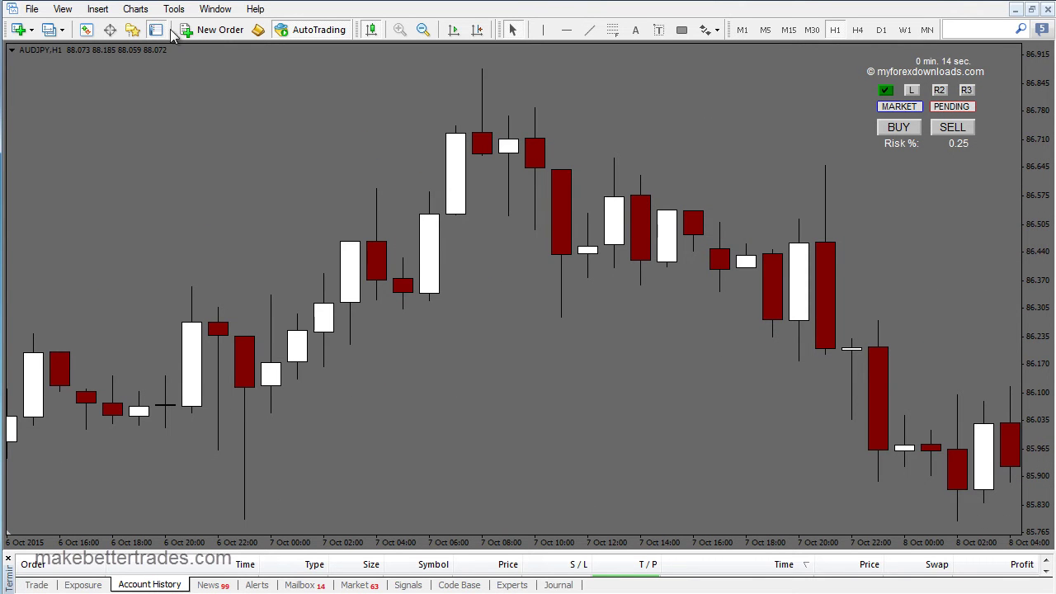
Add the Bill Williams Accelerator Oscillator with default colours and enlarge the price area above it.
{"action": "left_click", "coordinate": [97, 9]}
{"action": "mouse_move", "coordinate": [110, 30]}
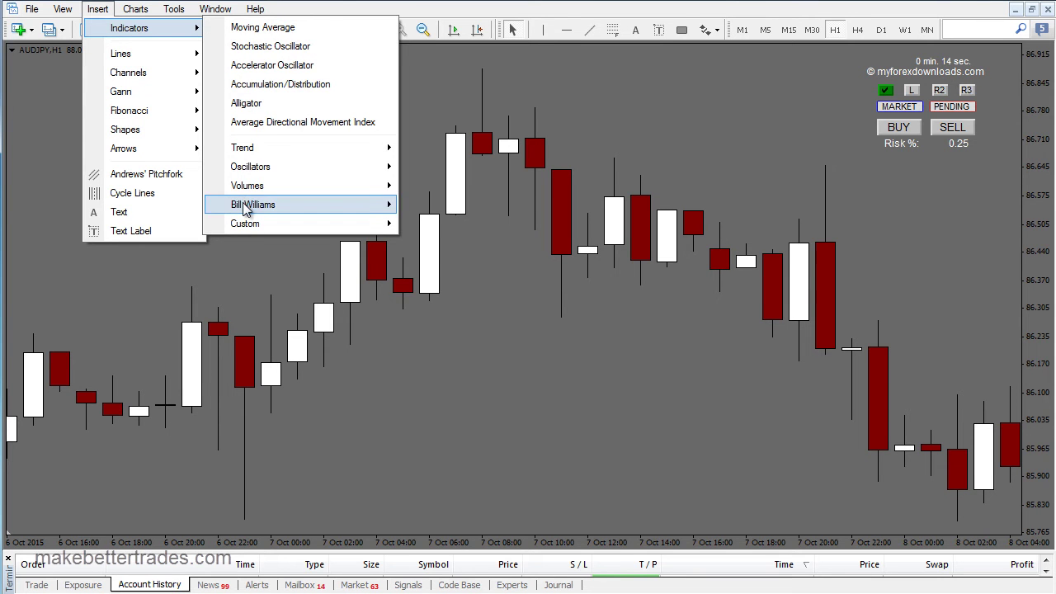
{"action": "mouse_move", "coordinate": [245, 202]}
{"action": "left_click", "coordinate": [470, 208]}
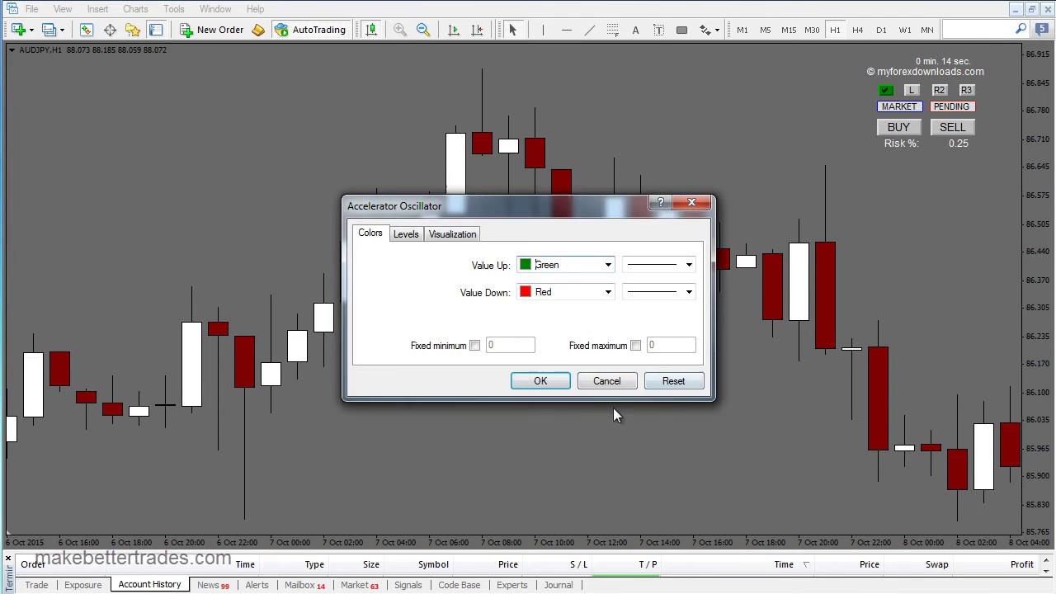
{"action": "left_click", "coordinate": [543, 381]}
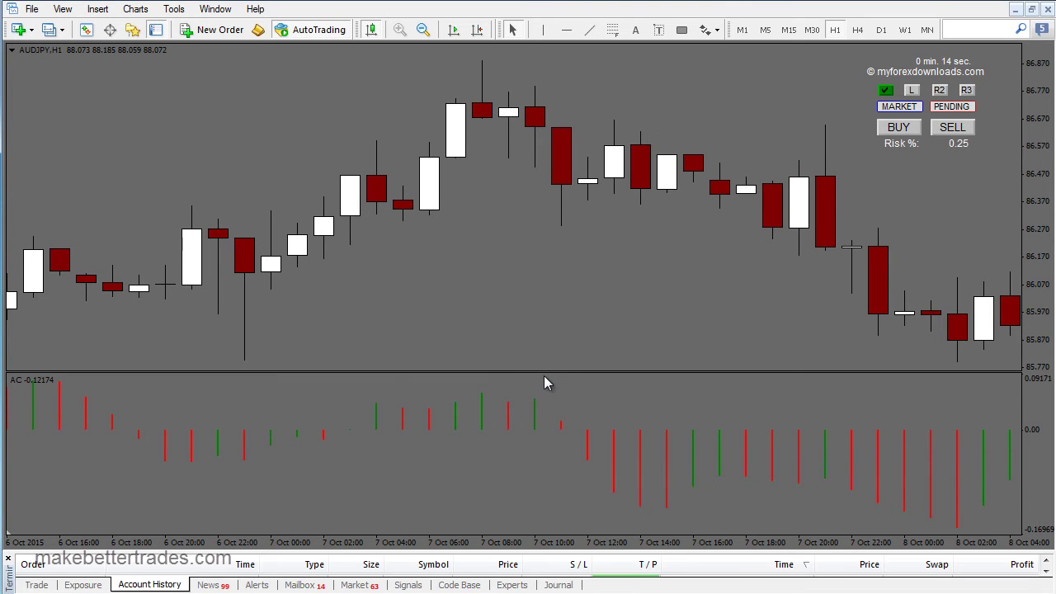
{"action": "left_click_drag", "start_coordinate": [545, 371], "coordinate": [550, 382]}
Save the chart layout with its AC pane as default.tpl, replacing the existing template.
{"action": "right_click", "coordinate": [535, 326]}
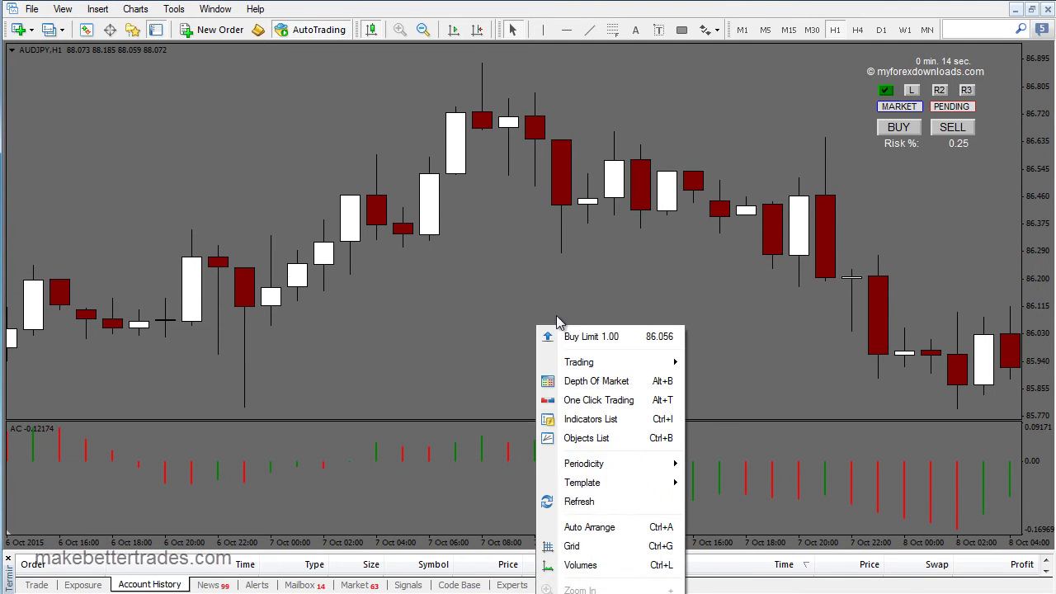
{"action": "mouse_move", "coordinate": [582, 483]}
{"action": "left_click", "coordinate": [711, 484]}
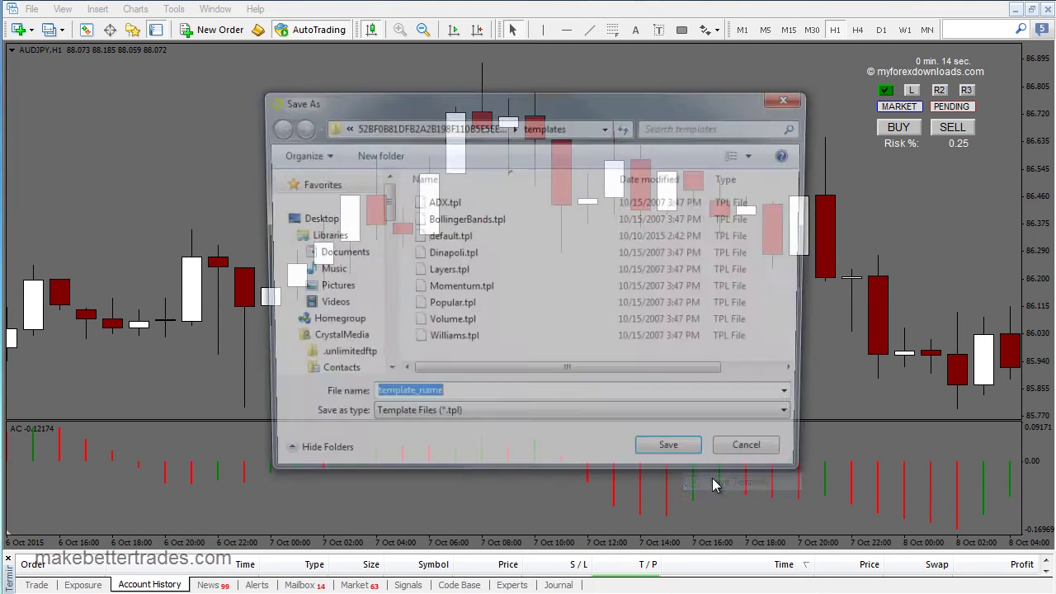
{"action": "type", "text": "default"}
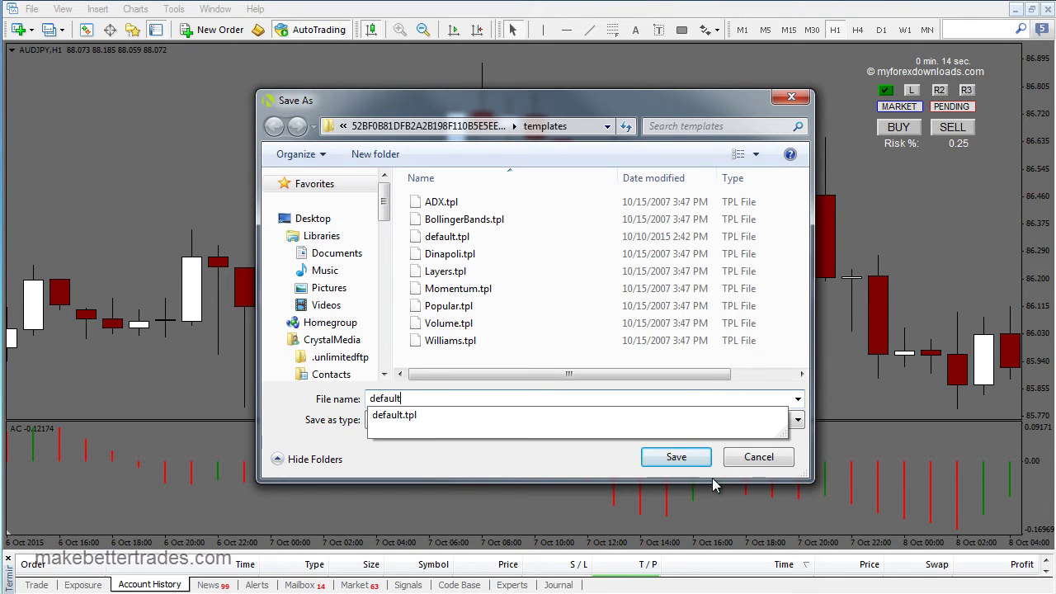
{"action": "key", "text": "Down"}
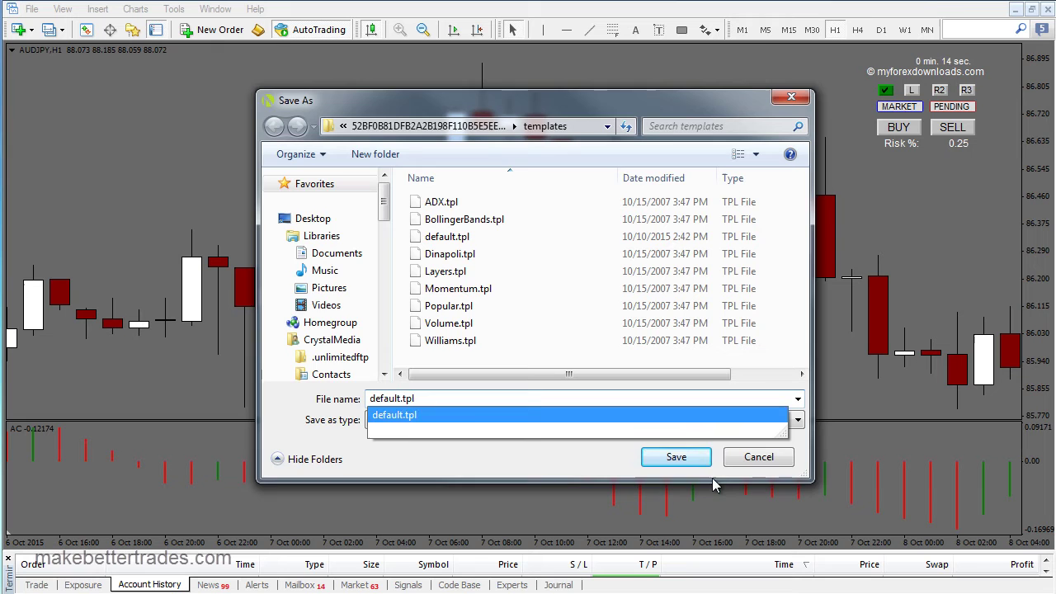
{"action": "key", "text": "Return"}
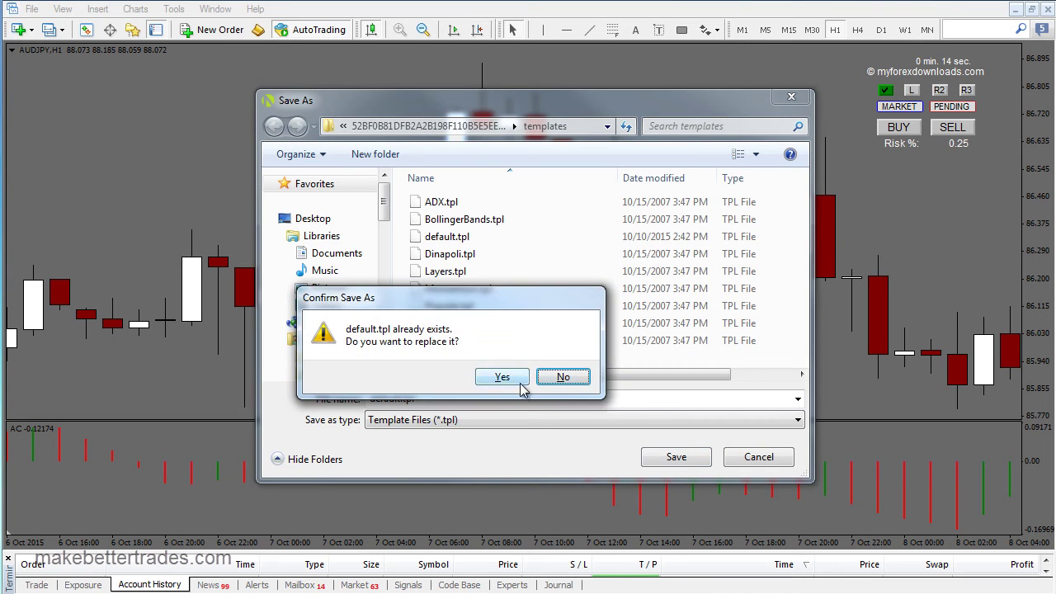
{"action": "left_click", "coordinate": [519, 382]}
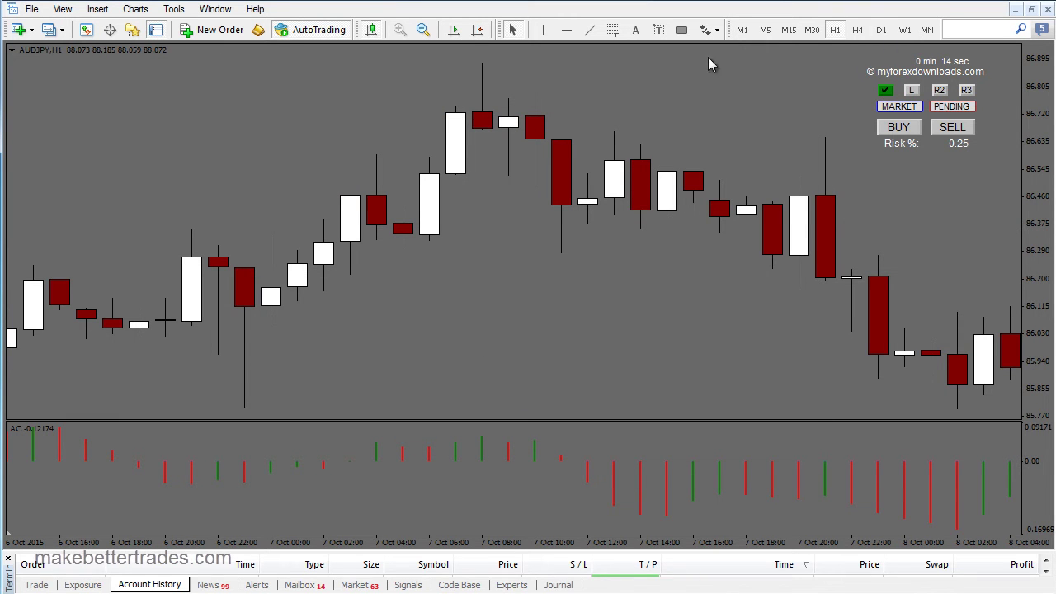
Open a new CADCHF chart.
{"action": "left_click", "coordinate": [31, 9]}
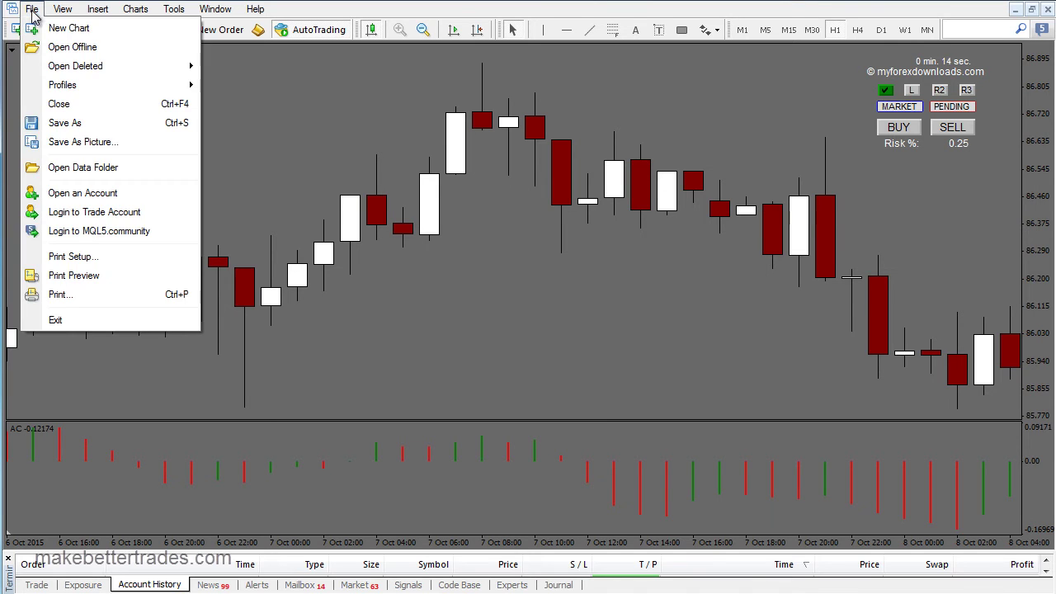
{"action": "left_click", "coordinate": [49, 29]}
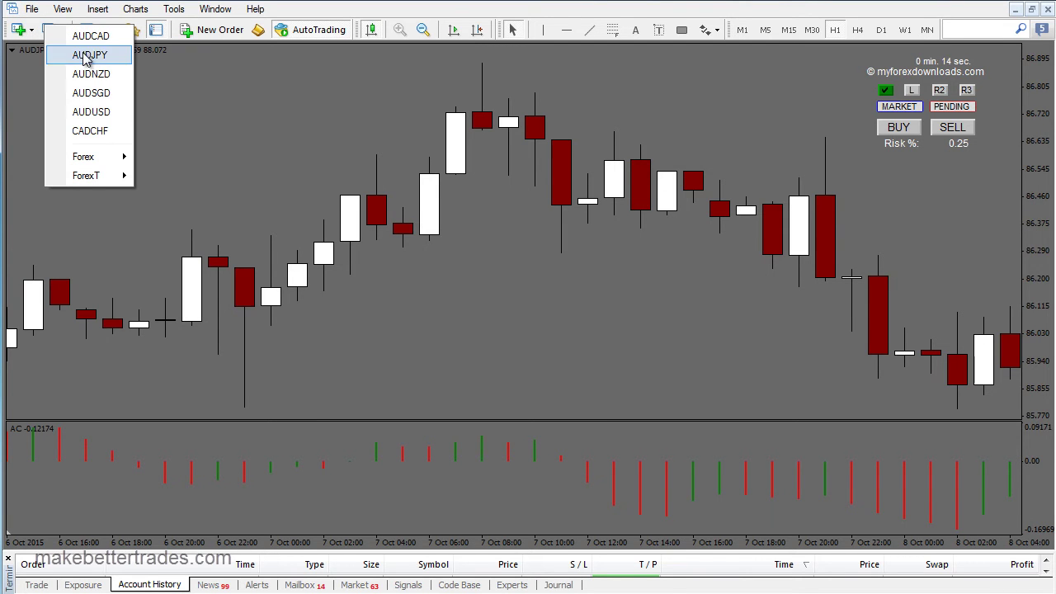
{"action": "left_click", "coordinate": [95, 136]}
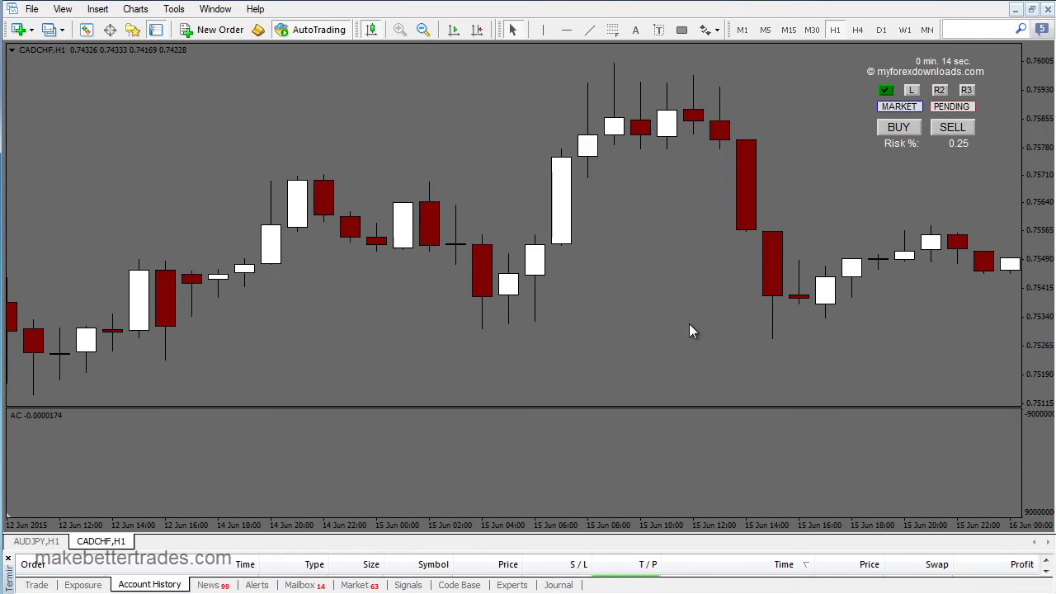
Jump the CADCHF chart to its latest candles with Auto Scroll.
{"action": "left_click_drag", "start_coordinate": [691, 331], "coordinate": [270, 298]}
{"action": "scroll", "coordinate": [270, 307], "scroll_direction": "down", "scroll_amount": 15}
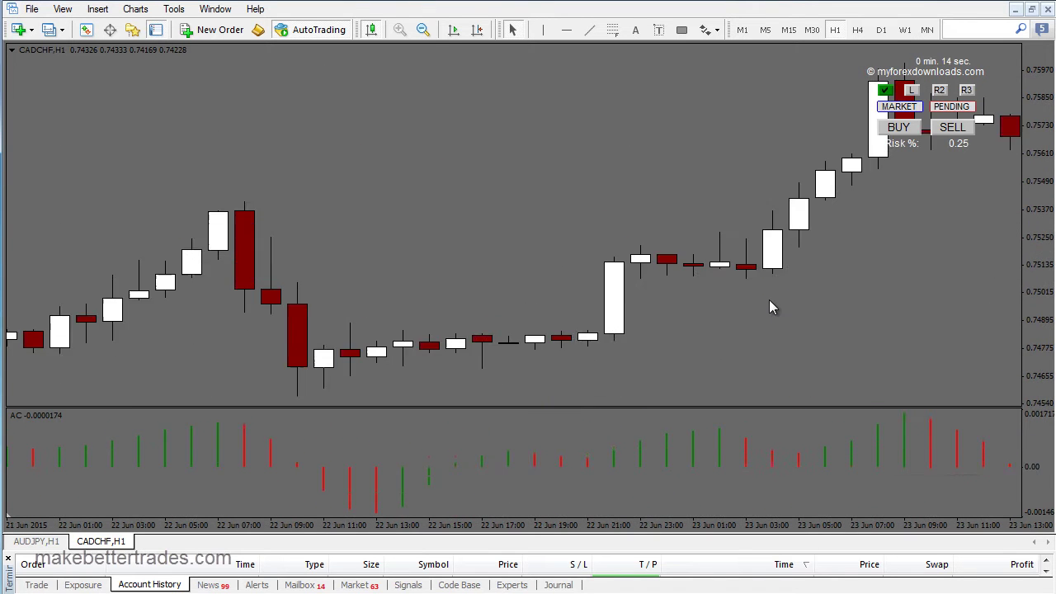
{"action": "left_click", "coordinate": [477, 30]}
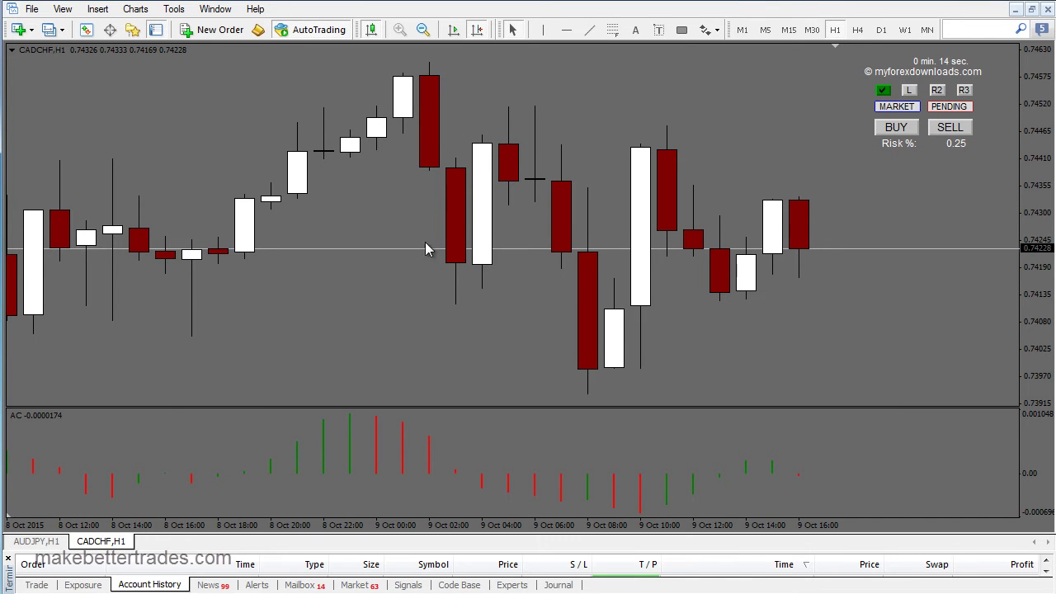
Open a new EURUSD hourly chart from the ForexT symbols.
{"action": "left_click", "coordinate": [32, 10]}
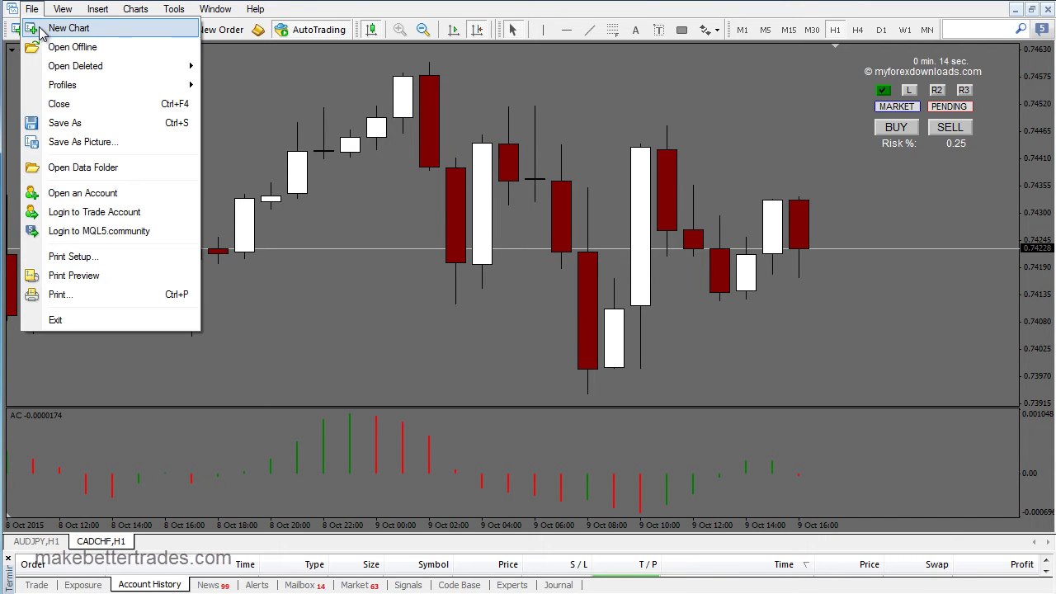
{"action": "left_click", "coordinate": [41, 32]}
{"action": "mouse_move", "coordinate": [91, 183]}
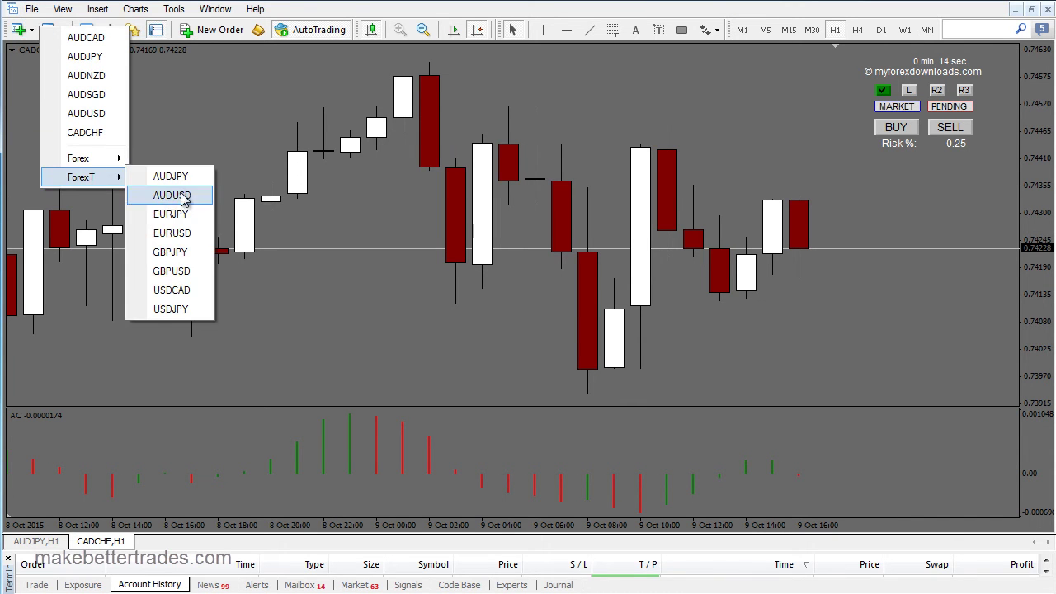
{"action": "left_click", "coordinate": [171, 235]}
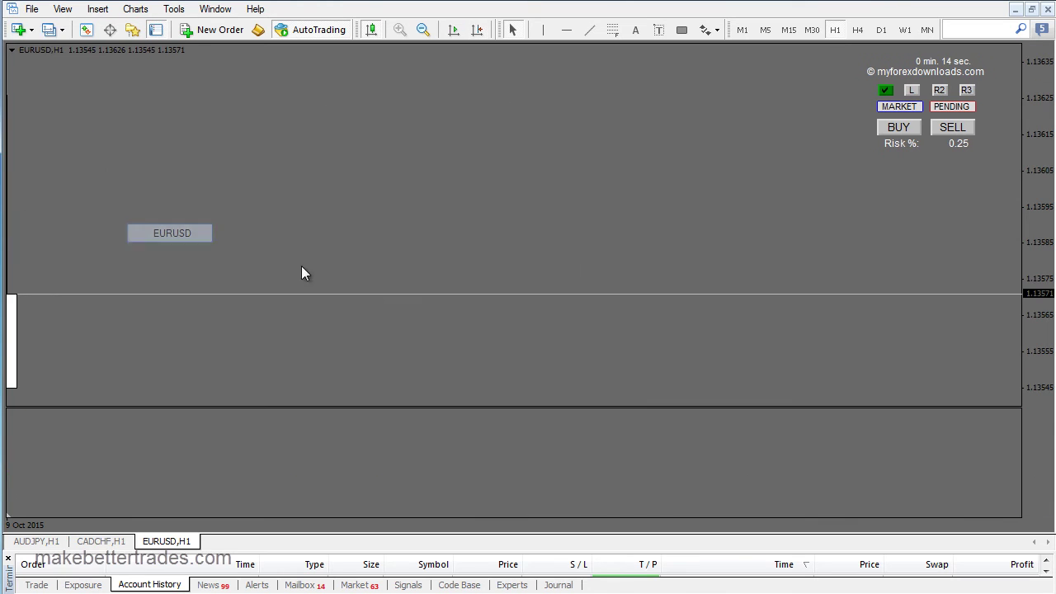
Open a new GBPUSD chart and give both GBPUSD and EURUSD a right margin after the latest candle.
{"action": "left_click", "coordinate": [31, 9]}
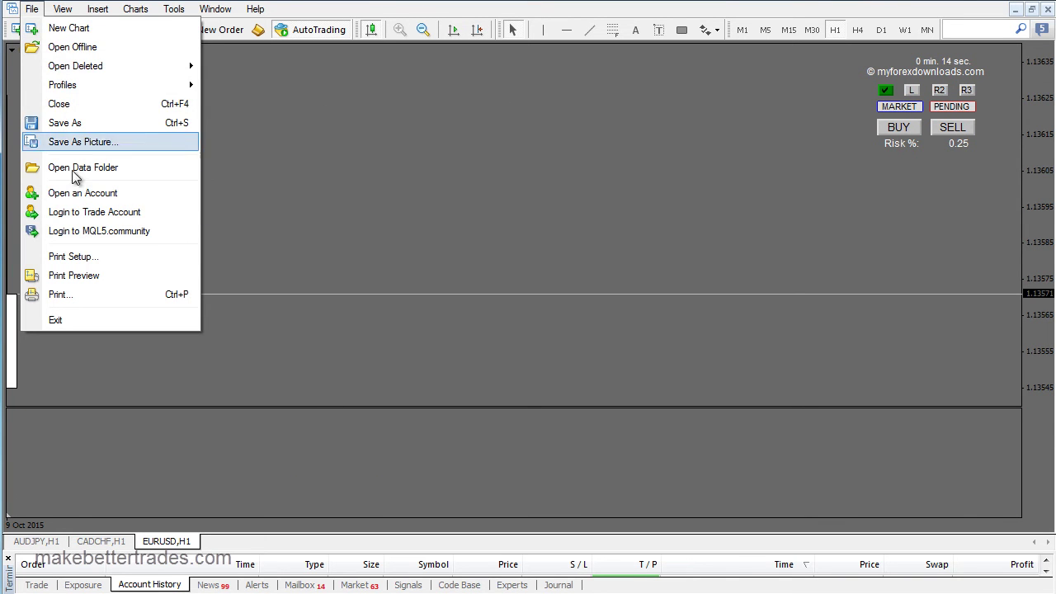
{"action": "left_click", "coordinate": [66, 31]}
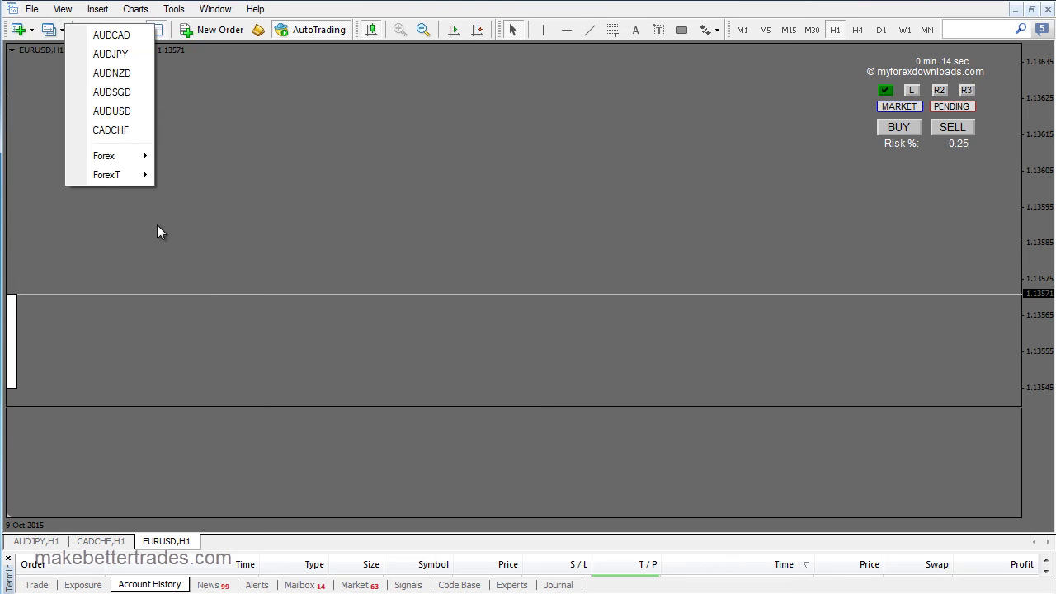
{"action": "mouse_move", "coordinate": [107, 177]}
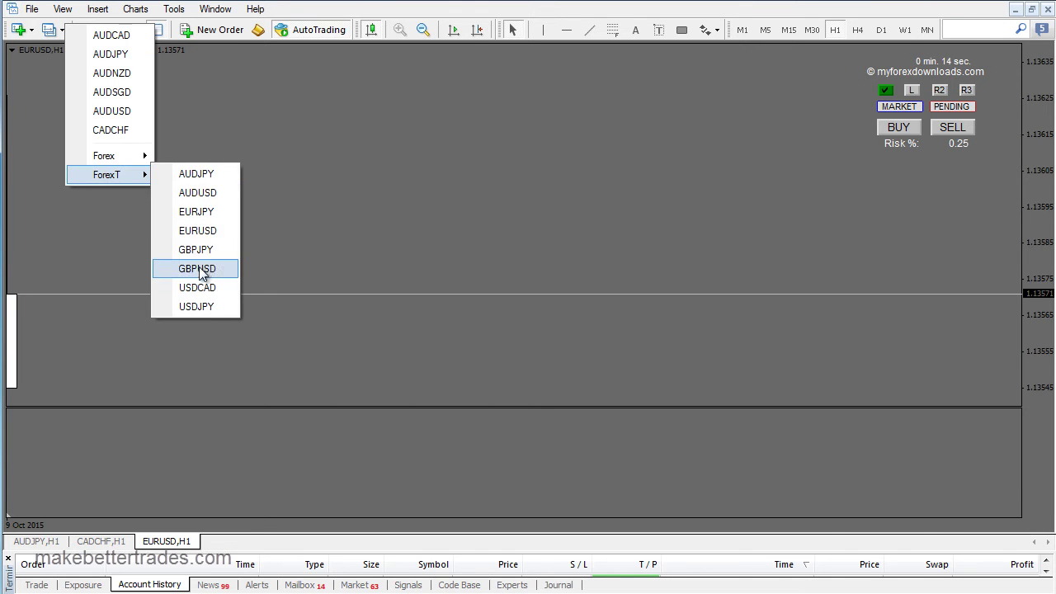
{"action": "left_click", "coordinate": [202, 268]}
{"action": "left_click", "coordinate": [477, 33]}
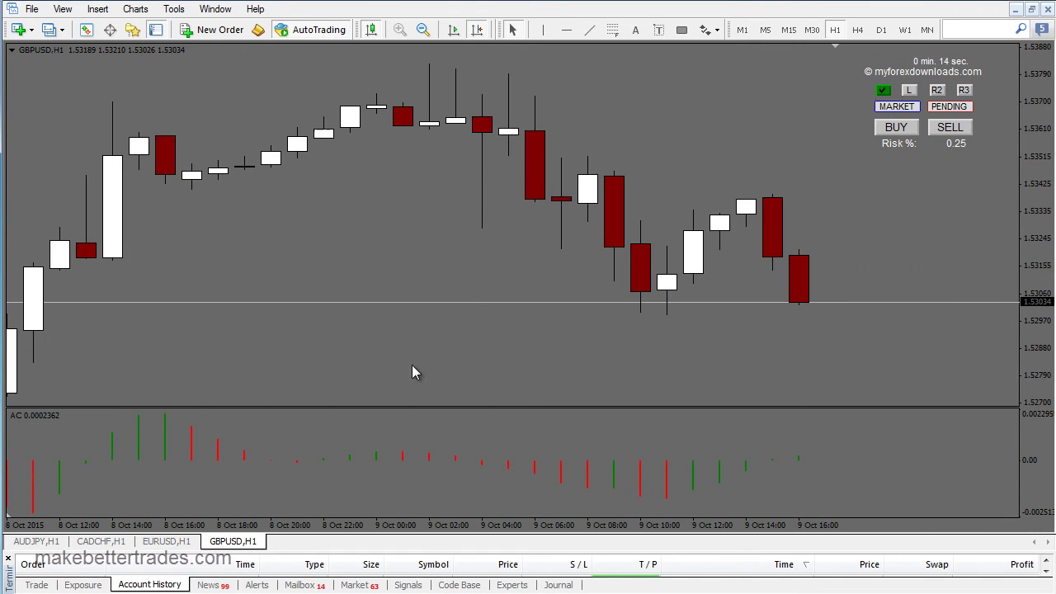
{"action": "left_click", "coordinate": [180, 545]}
{"action": "left_click", "coordinate": [477, 30]}
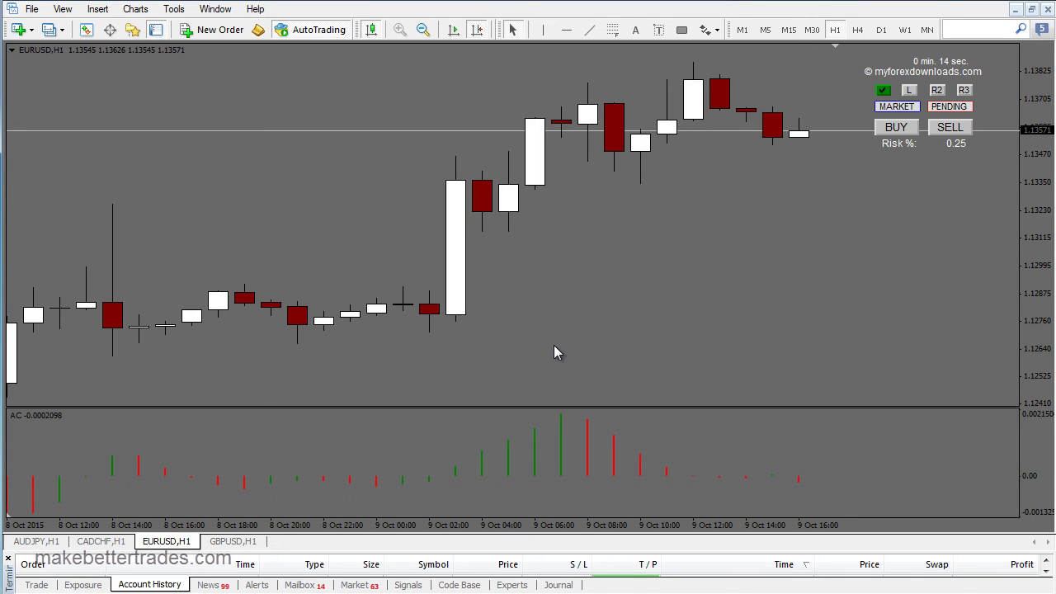
Move the EURUSD chart tab to sit right after GBPUSD.
{"action": "key", "text": "ctrl+F6"}
{"action": "key", "text": "ctrl+F6"}
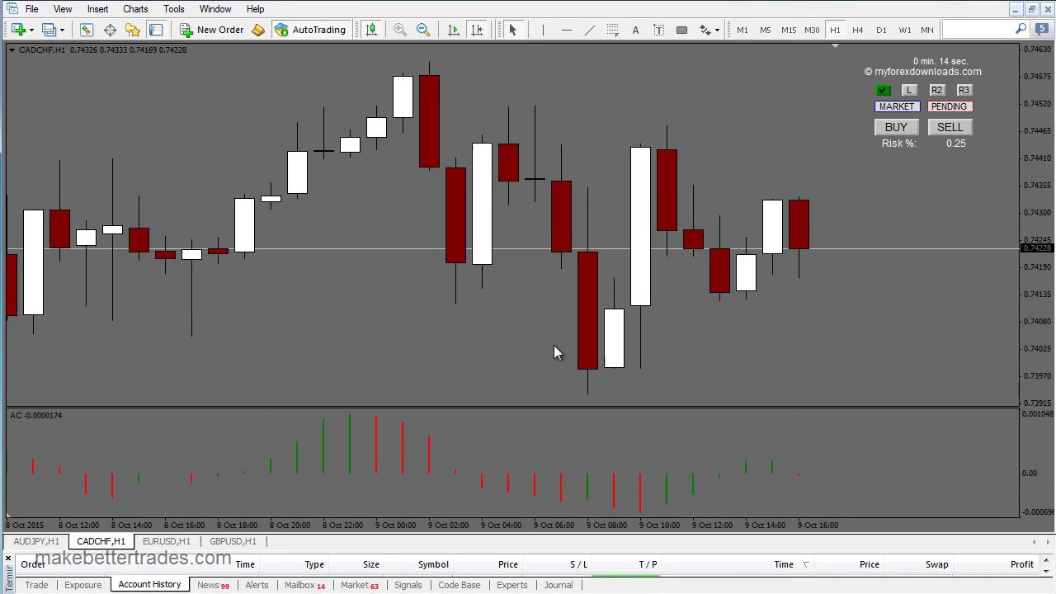
{"action": "key", "text": "ctrl+F6"}
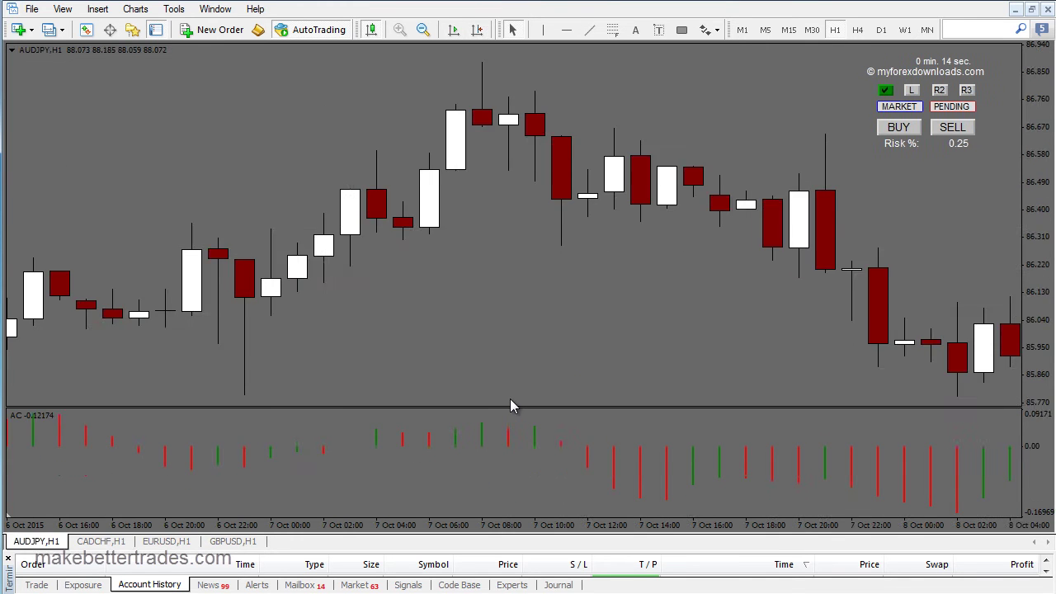
{"action": "key", "text": "ctrl+F6"}
{"action": "key", "text": "ctrl+F6"}
{"action": "key", "text": "ctrl+F6"}
{"action": "key", "text": "ctrl+F6"}
{"action": "key", "text": "ctrl+F6"}
{"action": "key", "text": "ctrl+F6"}
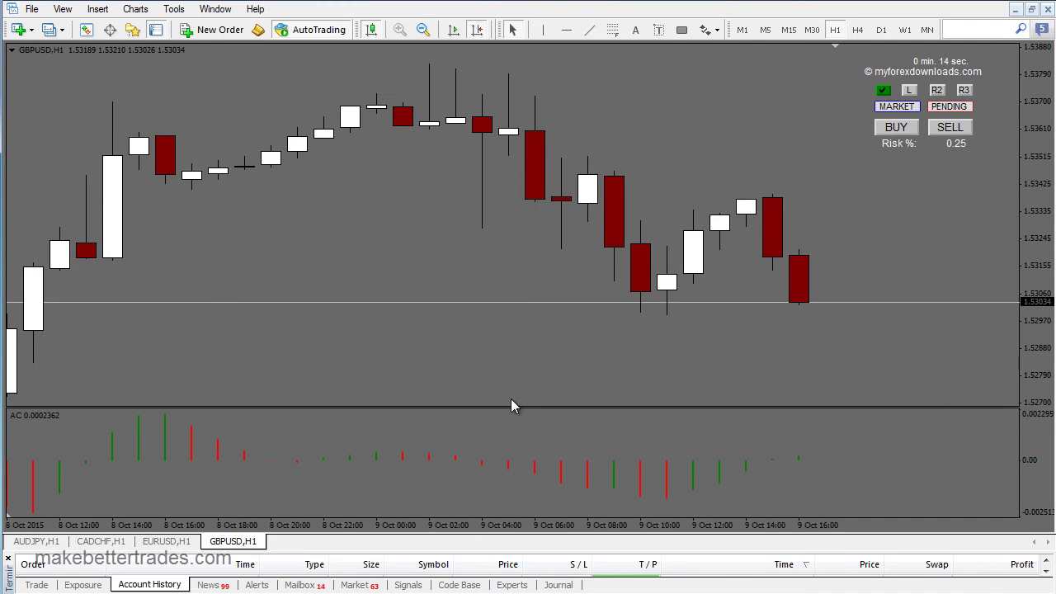
{"action": "left_click", "coordinate": [169, 544]}
{"action": "left_click_drag", "start_coordinate": [169, 545], "coordinate": [289, 555]}
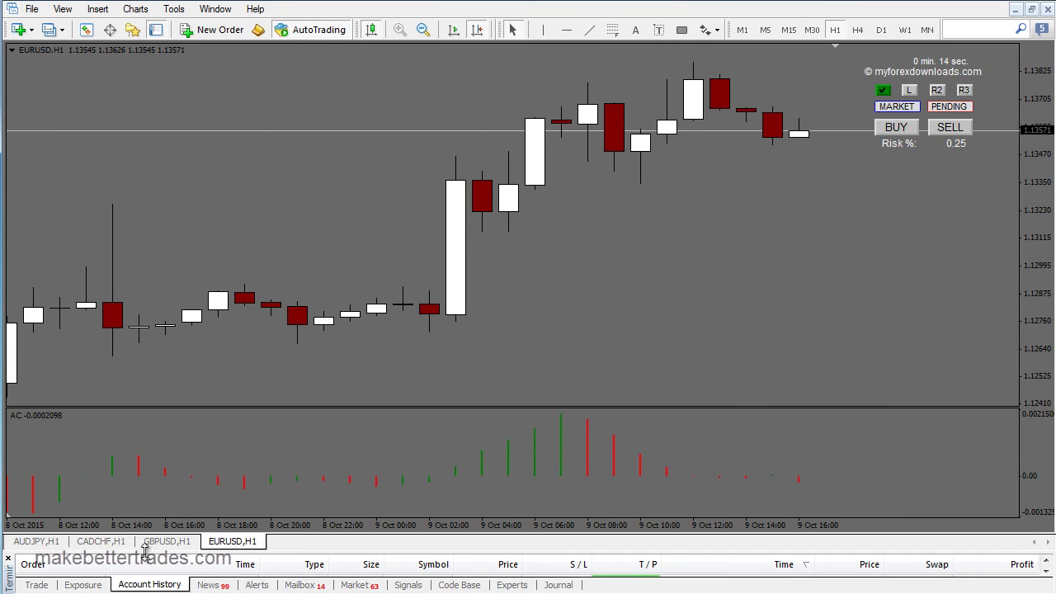
Reposition the CADCHF tab so AUDJPY ends up last, then cycle through the charts.
{"action": "left_click", "coordinate": [99, 546]}
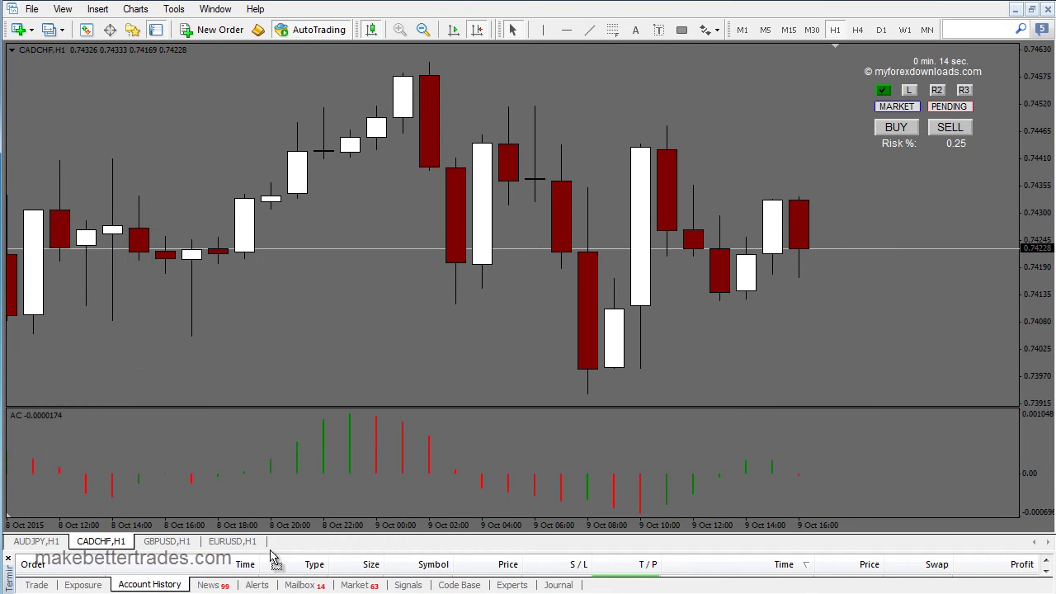
{"action": "left_click_drag", "start_coordinate": [297, 551], "coordinate": [314, 558]}
{"action": "left_click", "coordinate": [49, 545]}
{"action": "scroll", "coordinate": [404, 356], "scroll_direction": "down", "scroll_amount": 1}
{"action": "key", "text": "ctrl+Tab"}
{"action": "key", "text": "ctrl+Tab"}
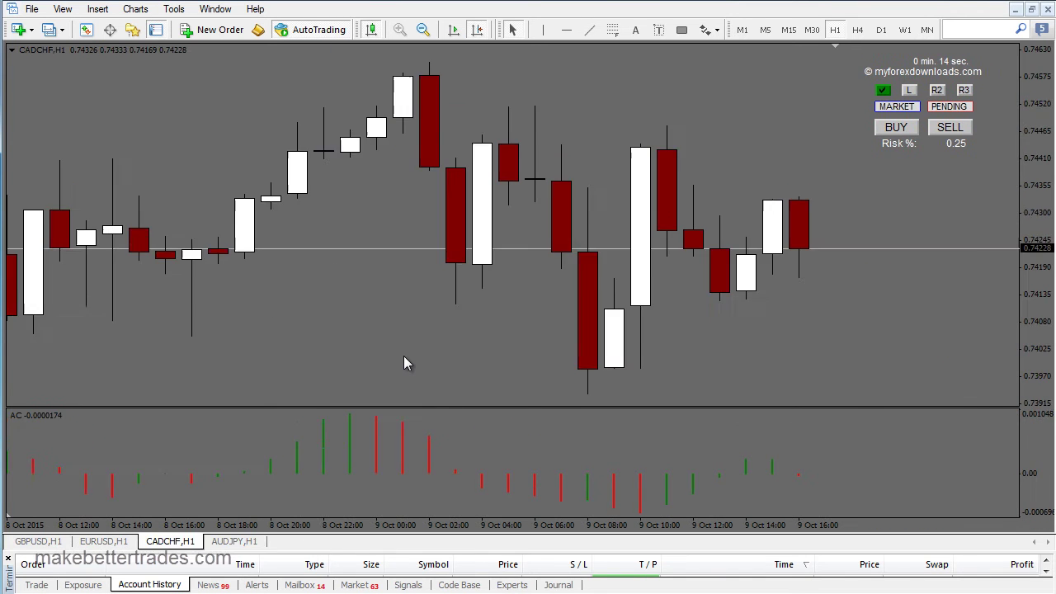
{"action": "key", "text": "ctrl+Tab"}
{"action": "key", "text": "ctrl+Tab"}
{"action": "key", "text": "ctrl+Tab"}
Close the AUDJPY and CADCHF chart windows.
{"action": "right_click", "coordinate": [234, 541]}
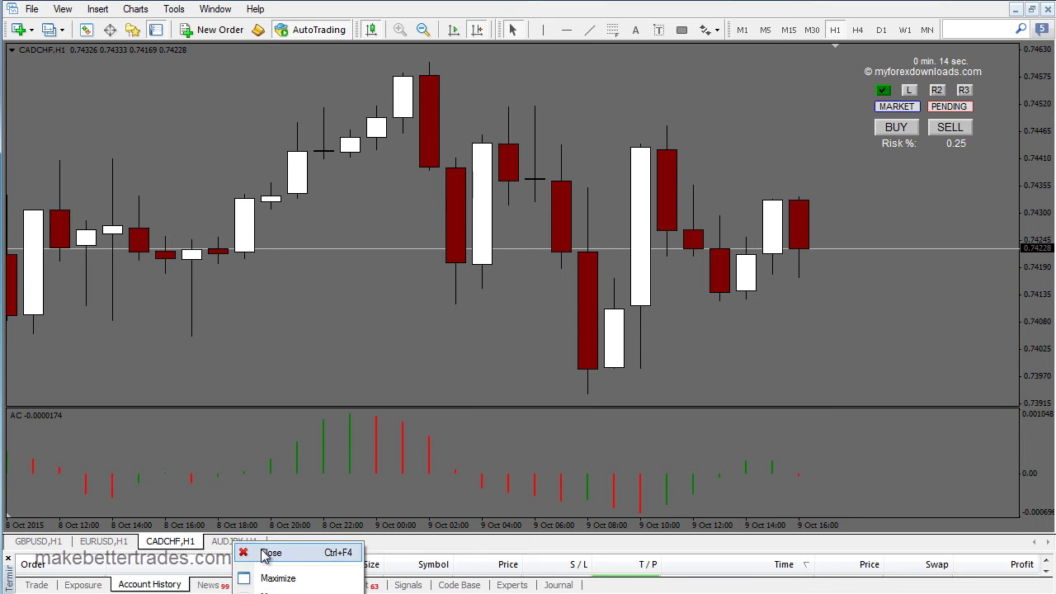
{"action": "left_click", "coordinate": [262, 550]}
{"action": "right_click", "coordinate": [174, 543]}
{"action": "left_click", "coordinate": [201, 551]}
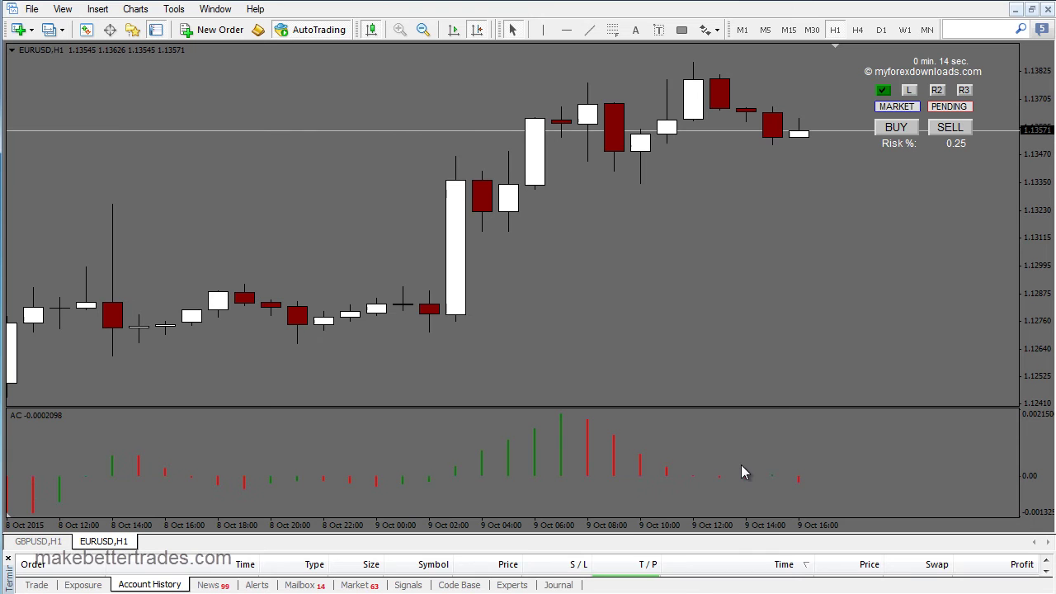
Delete the Accelerator Oscillator from the EURUSD chart and shift it back one hour.
{"action": "right_click", "coordinate": [624, 298]}
{"action": "left_click", "coordinate": [663, 391]}
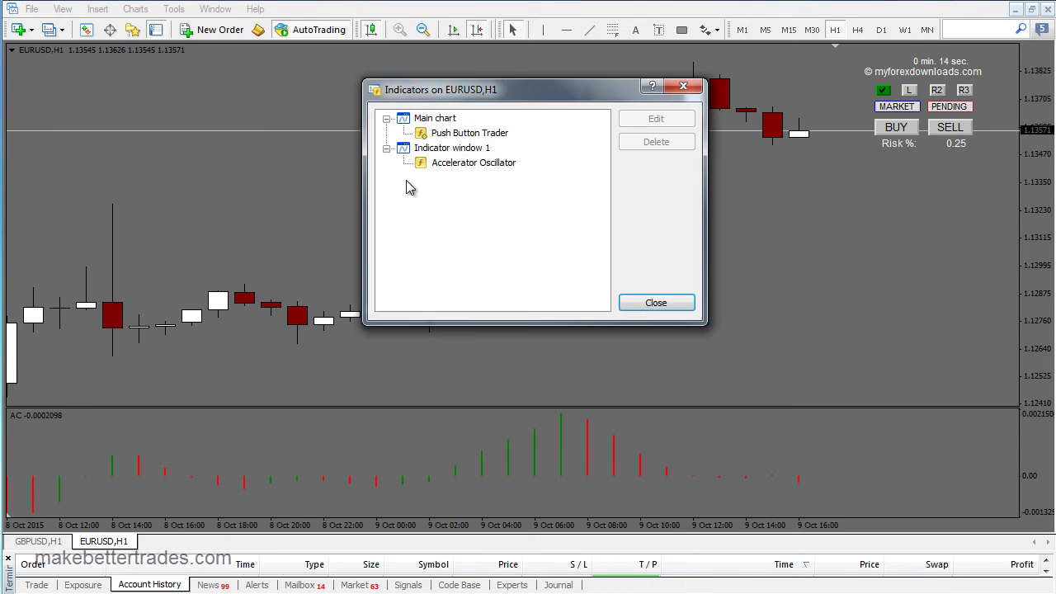
{"action": "left_click", "coordinate": [438, 162]}
{"action": "left_click", "coordinate": [656, 141]}
{"action": "left_click", "coordinate": [650, 301]}
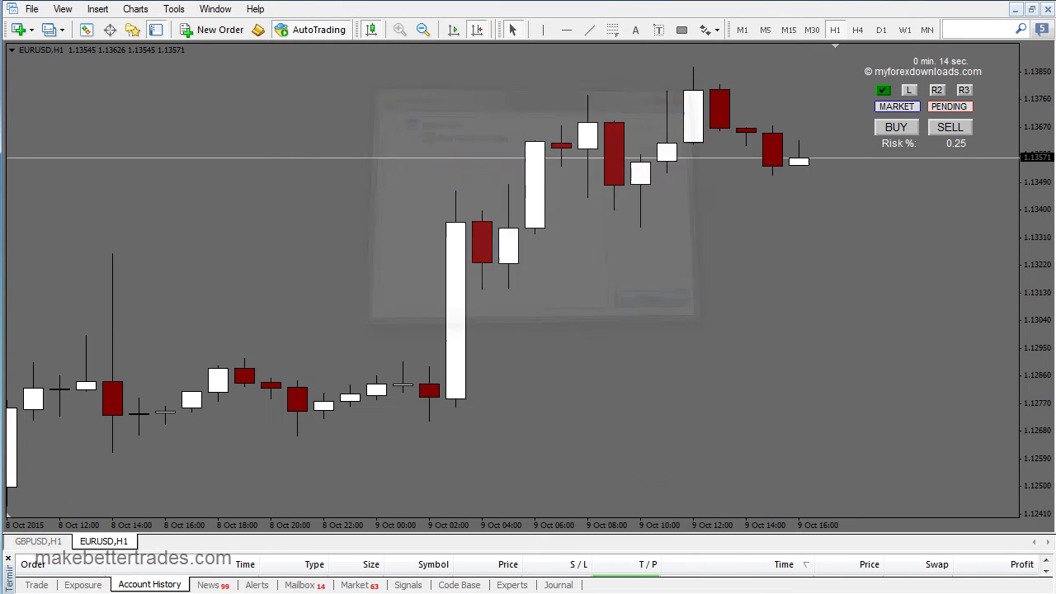
{"action": "left_click_drag", "start_coordinate": [132, 159], "coordinate": [151, 192]}
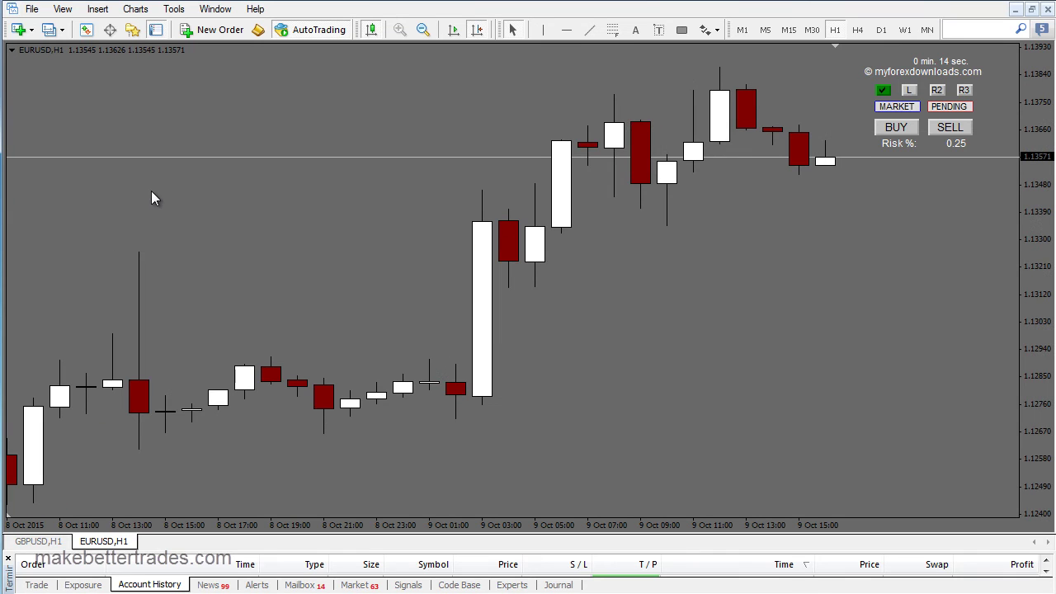
Open Market Watch and drag AUDCAD, then AUDJPY, onto the second chart window.
{"action": "left_click", "coordinate": [85, 31]}
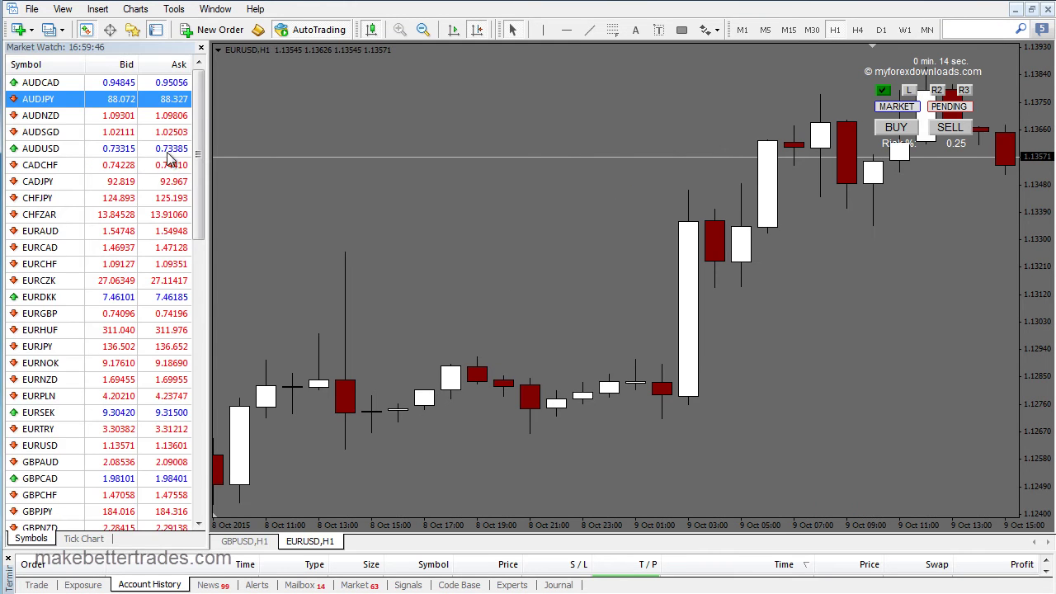
{"action": "double_click", "coordinate": [44, 84]}
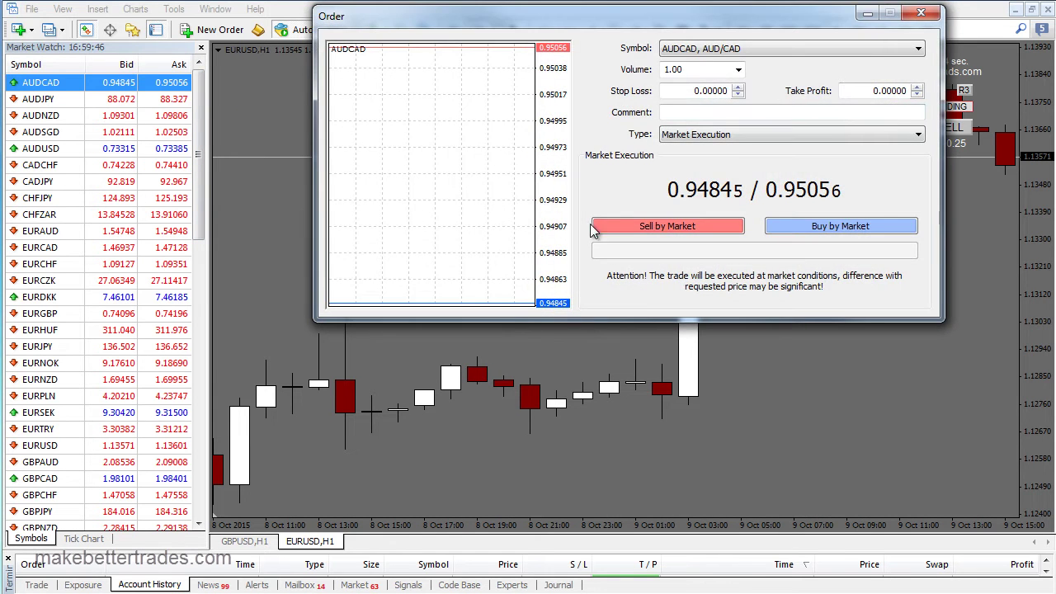
{"action": "left_click", "coordinate": [913, 16]}
{"action": "left_click_drag", "start_coordinate": [35, 89], "coordinate": [331, 198]}
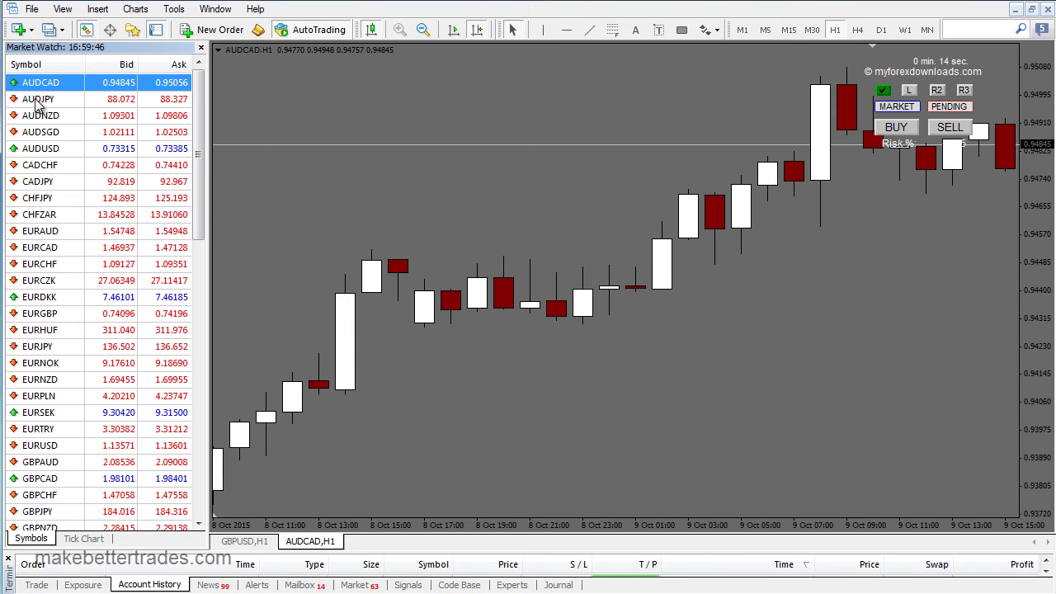
{"action": "left_click_drag", "start_coordinate": [42, 101], "coordinate": [303, 184]}
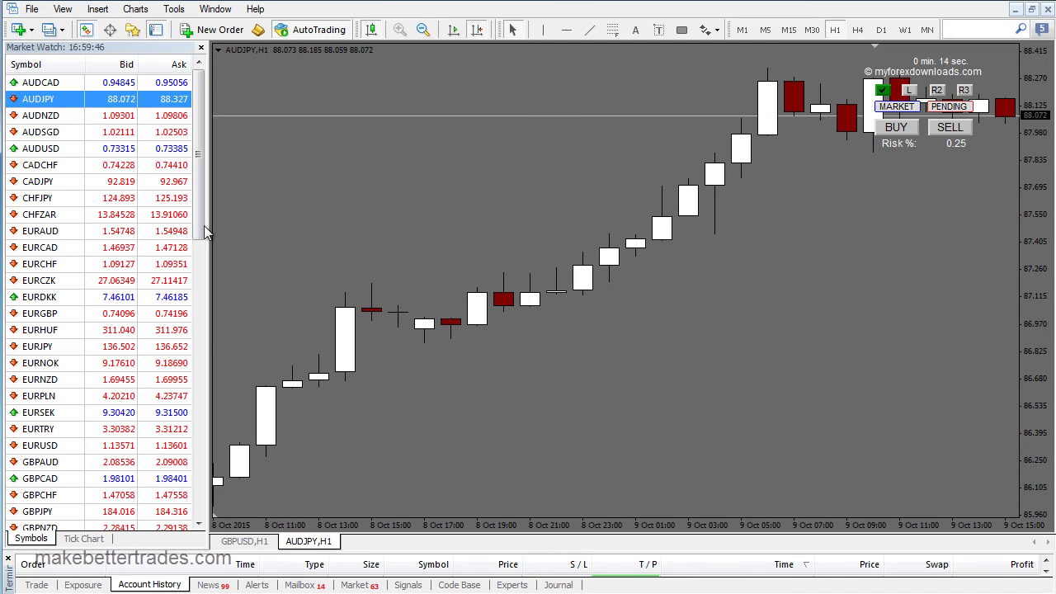
Hide Market Watch, enlarge the history panel and plot the buy audcad trade on the chart.
{"action": "left_click", "coordinate": [200, 47]}
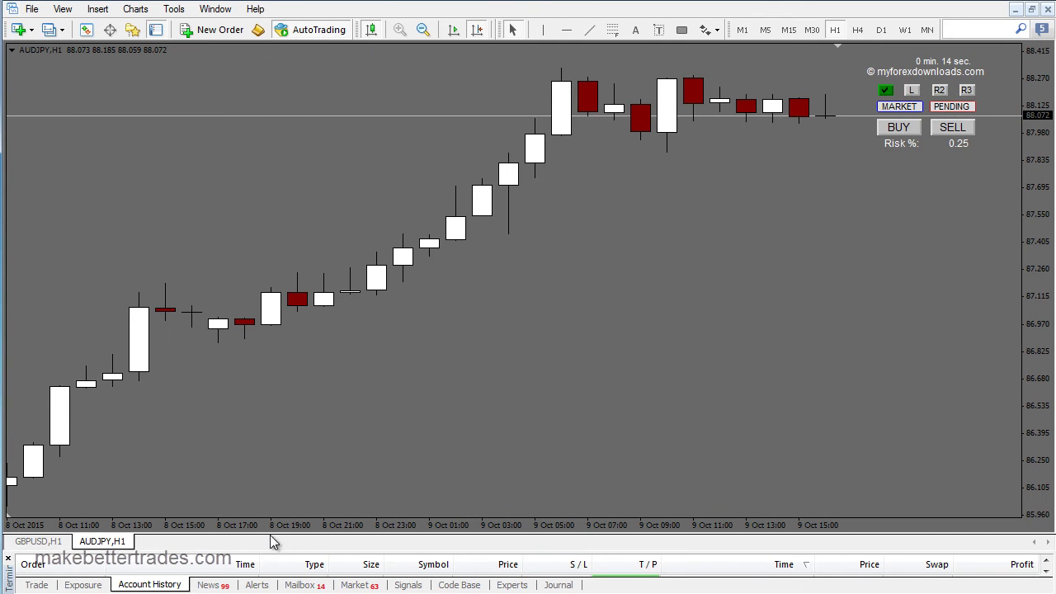
{"action": "left_click_drag", "start_coordinate": [269, 553], "coordinate": [272, 489]}
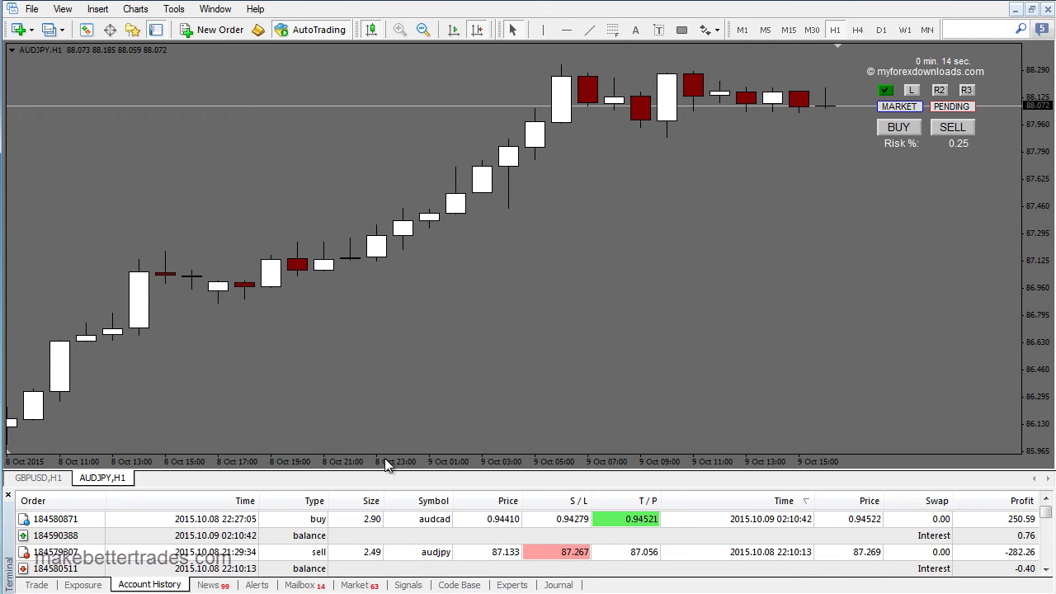
{"action": "left_click", "coordinate": [437, 522]}
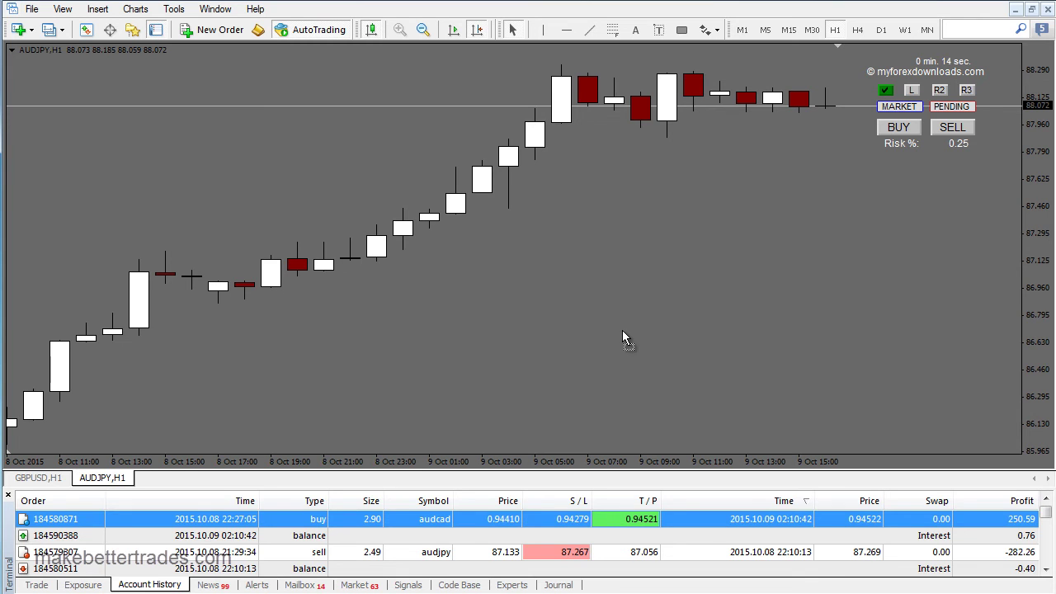
{"action": "left_click_drag", "start_coordinate": [622, 331], "coordinate": [623, 332]}
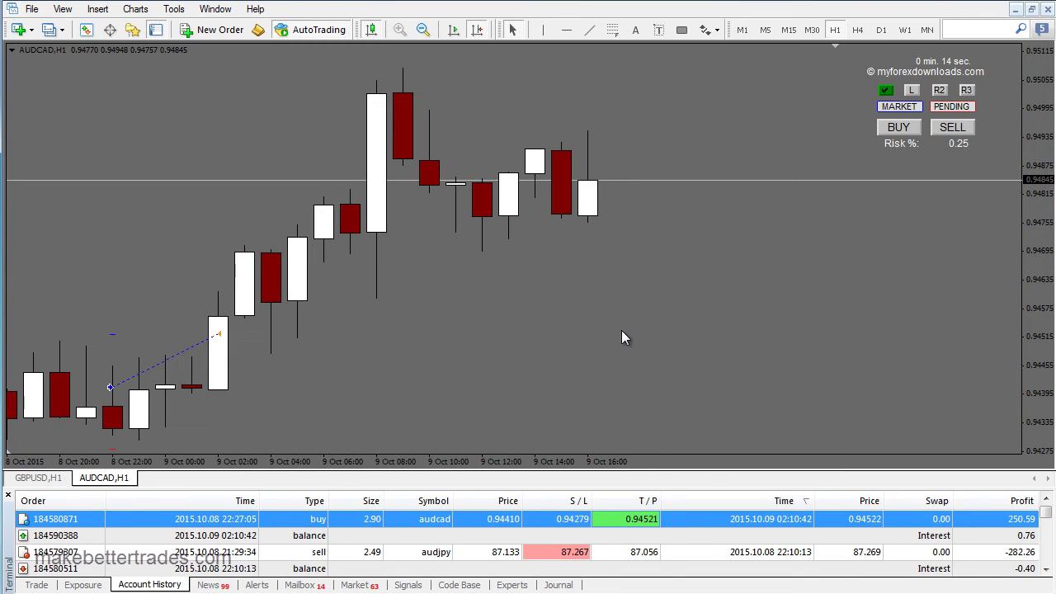
{"action": "left_click_drag", "start_coordinate": [111, 322], "coordinate": [244, 399]}
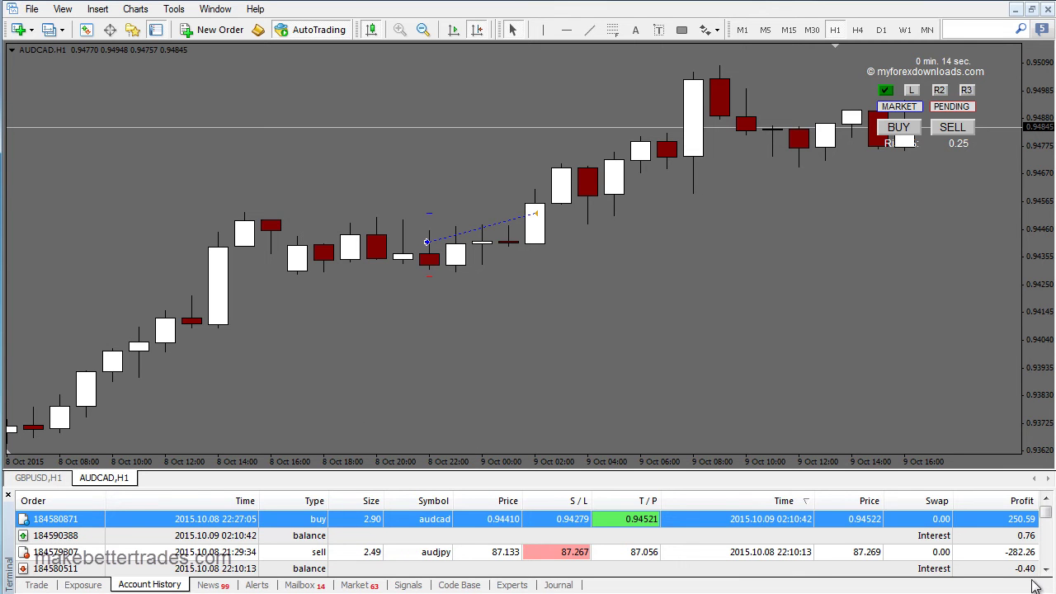
Plot the sell audjpy trade from Account History onto the chart.
{"action": "left_click", "coordinate": [359, 554]}
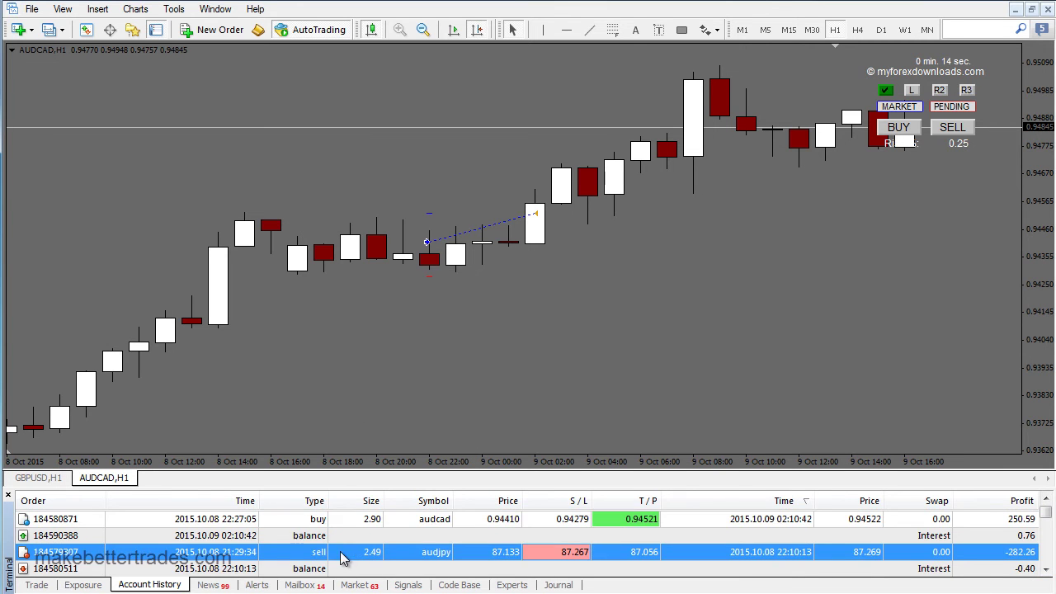
{"action": "left_click_drag", "start_coordinate": [343, 558], "coordinate": [492, 370]}
{"action": "left_click_drag", "start_coordinate": [310, 381], "coordinate": [326, 374]}
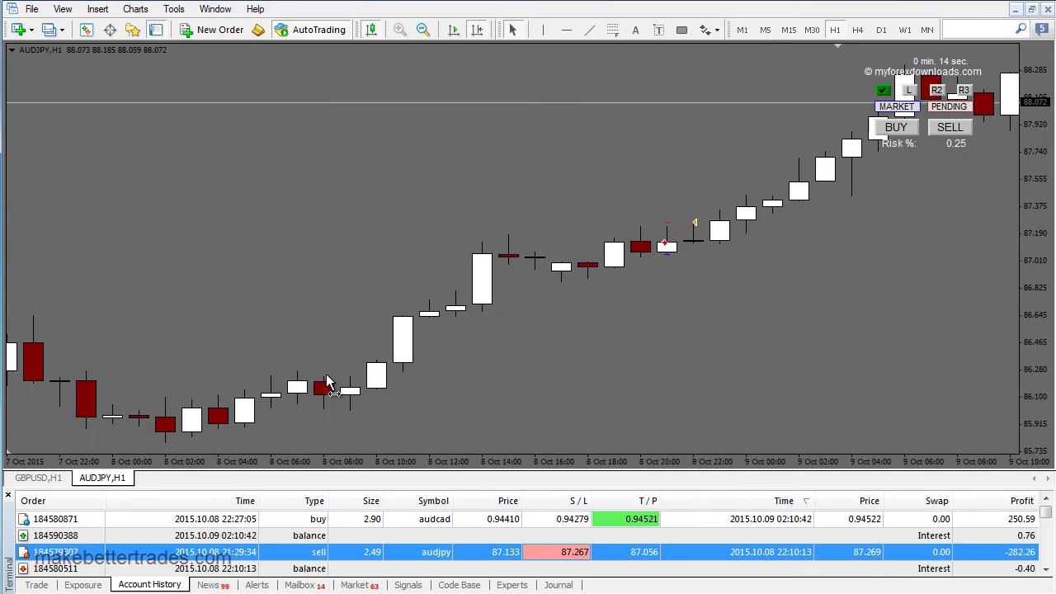
{"action": "scroll", "coordinate": [318, 380], "scroll_direction": "down", "scroll_amount": 3}
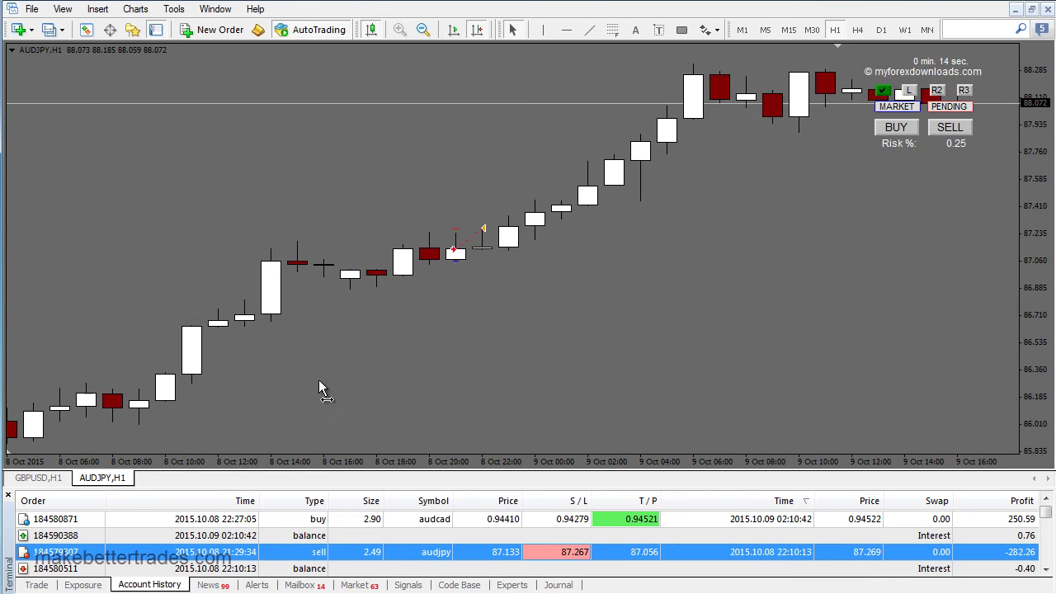
Plot the eurcad trade on the chart and select the gbpjpy trade row.
{"action": "left_click", "coordinate": [1046, 569]}
{"action": "left_click", "coordinate": [1045, 569]}
{"action": "left_click", "coordinate": [1046, 568]}
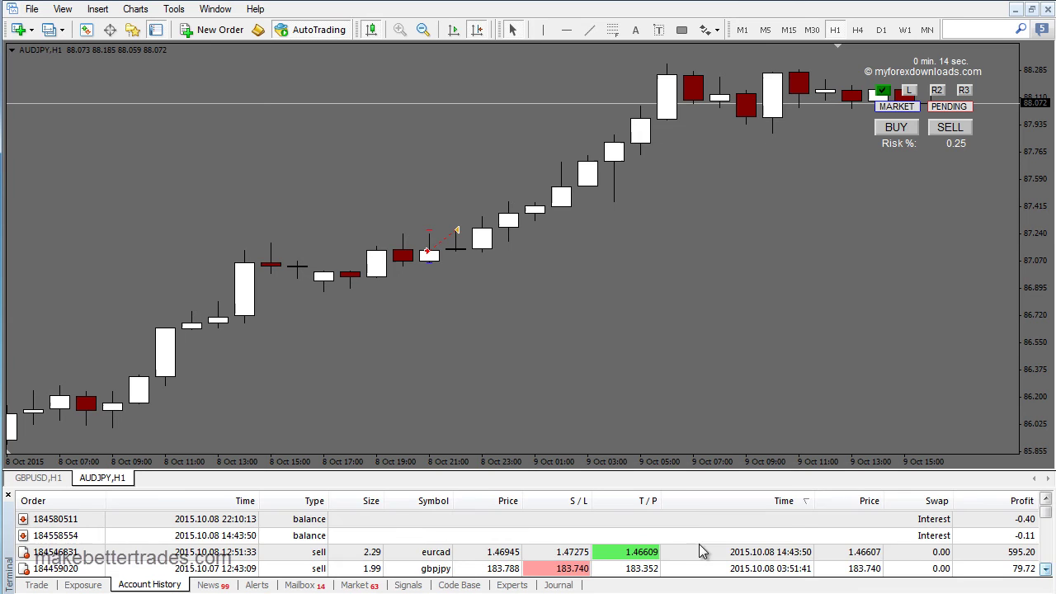
{"action": "left_click_drag", "start_coordinate": [262, 552], "coordinate": [429, 414]}
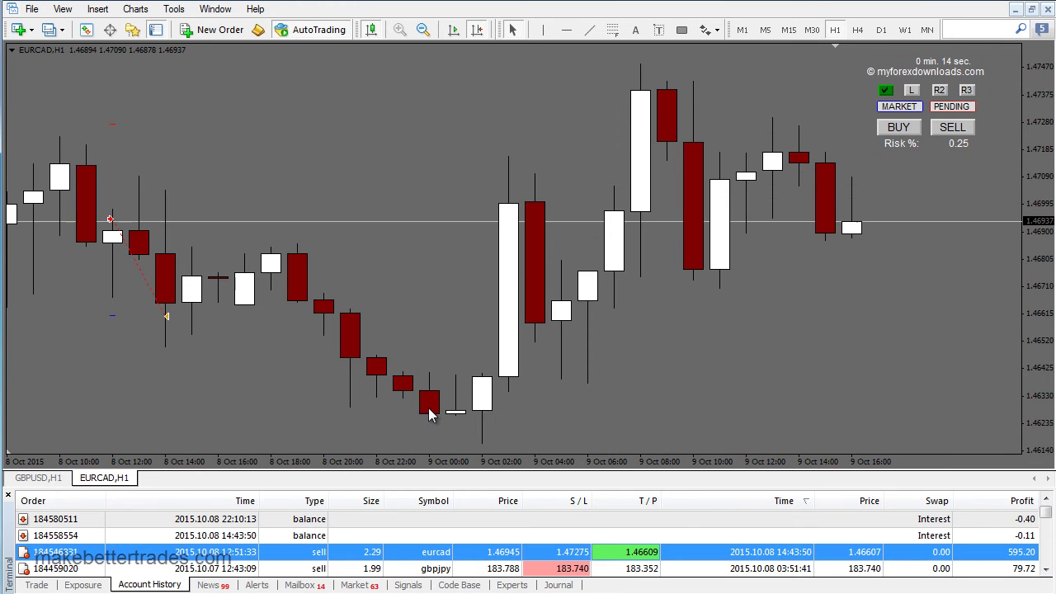
{"action": "scroll", "coordinate": [224, 375], "scroll_direction": "up", "scroll_amount": 1}
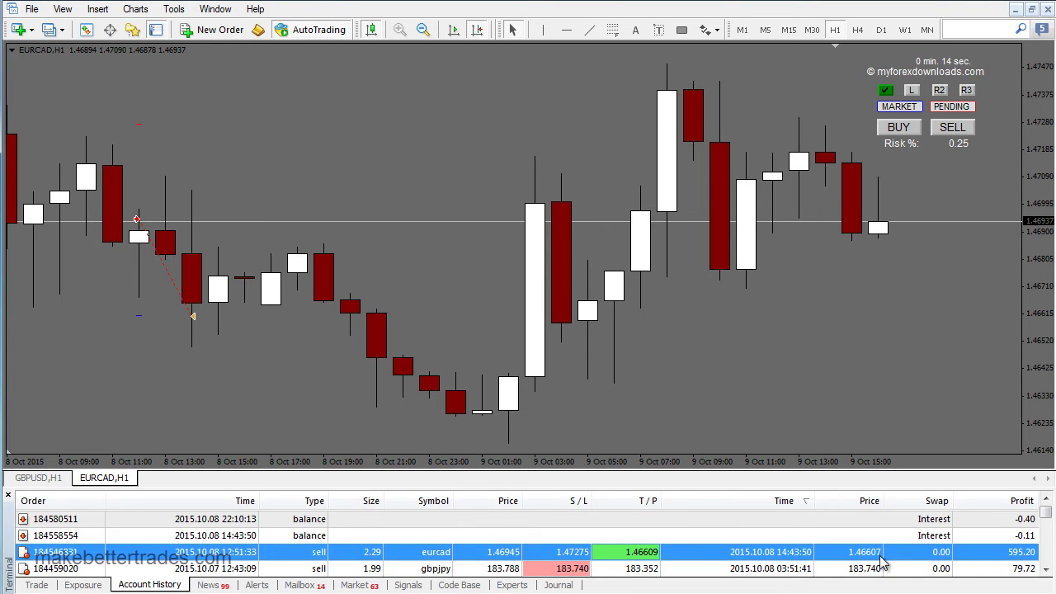
{"action": "left_click", "coordinate": [421, 568]}
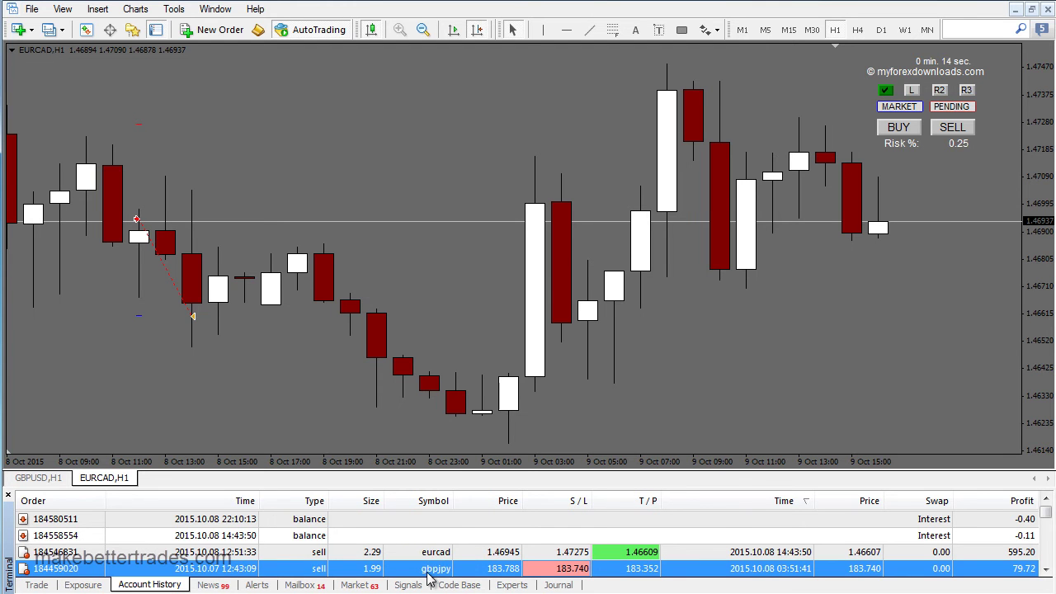
Drop the gbpjpy sell trade onto the chart, turning it into GBPJPY H1 with the trade marked.
{"action": "left_click_drag", "start_coordinate": [519, 392], "coordinate": [512, 389]}
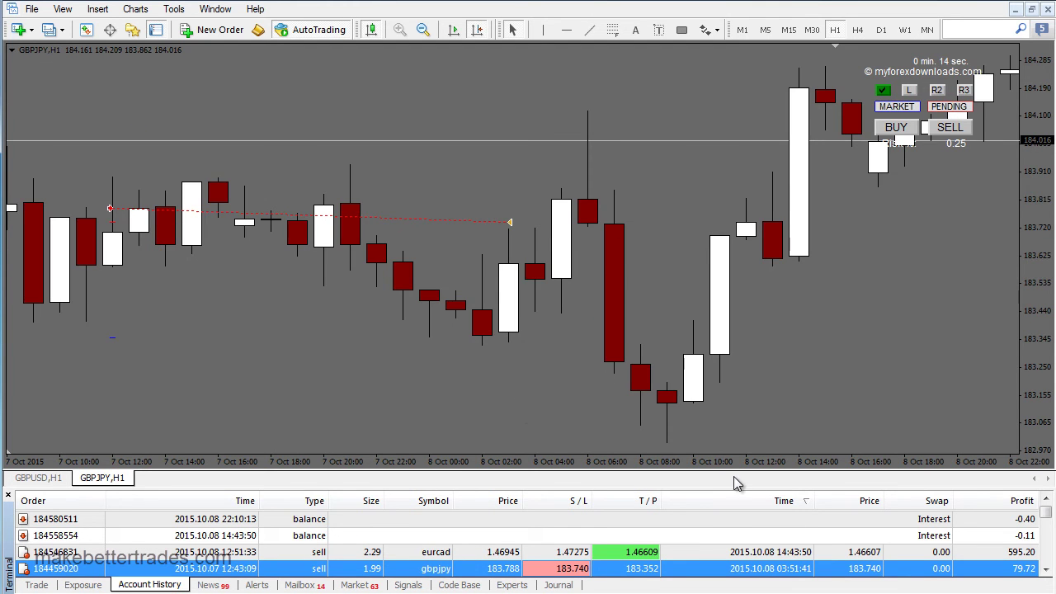
{"action": "scroll", "coordinate": [285, 375], "scroll_direction": "up", "scroll_amount": 5}
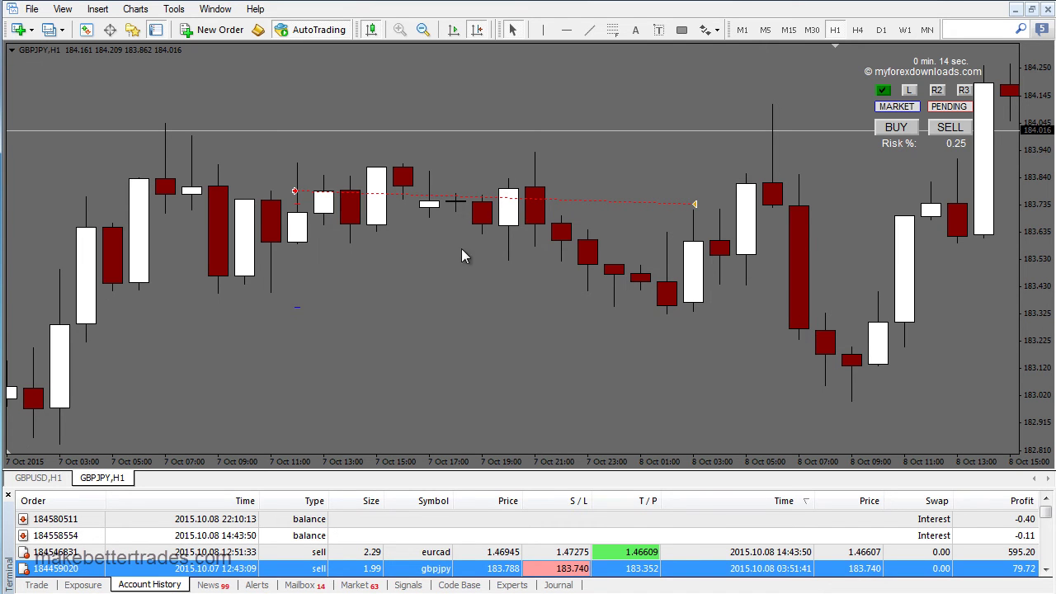
{"action": "mouse_move", "coordinate": [698, 208]}
Close the GBPJPY chart and delete the Accelerator Oscillator from the GBPUSD chart.
{"action": "right_click", "coordinate": [116, 479]}
{"action": "left_click", "coordinate": [132, 490]}
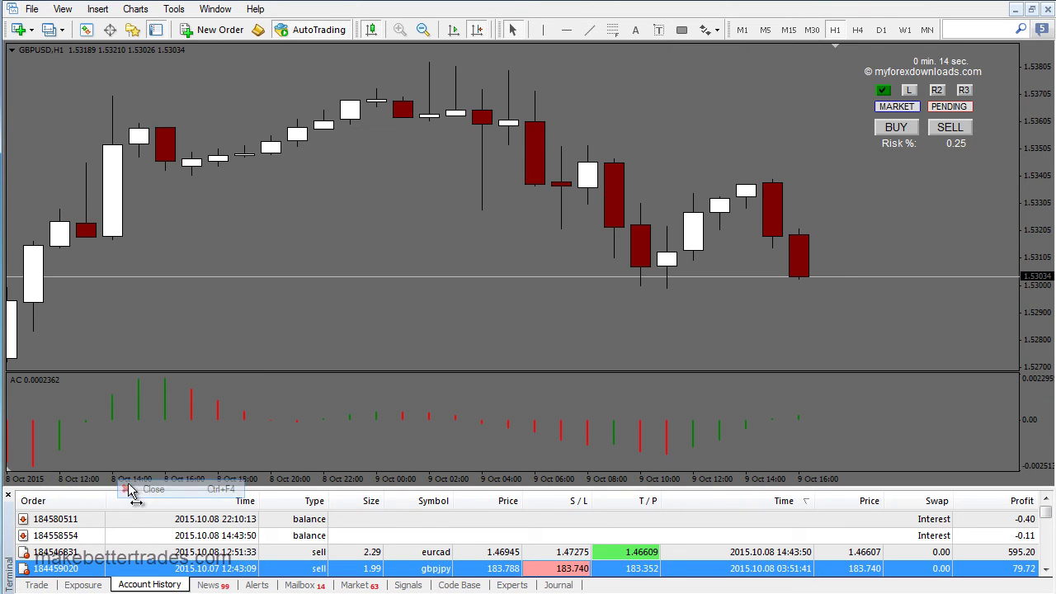
{"action": "right_click", "coordinate": [364, 391]}
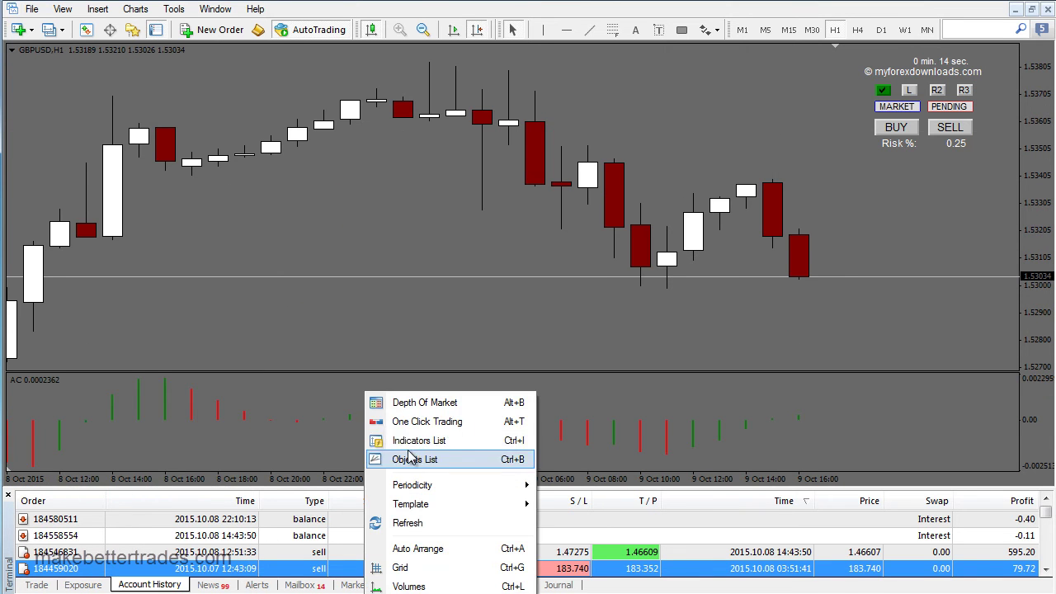
{"action": "left_click", "coordinate": [411, 440]}
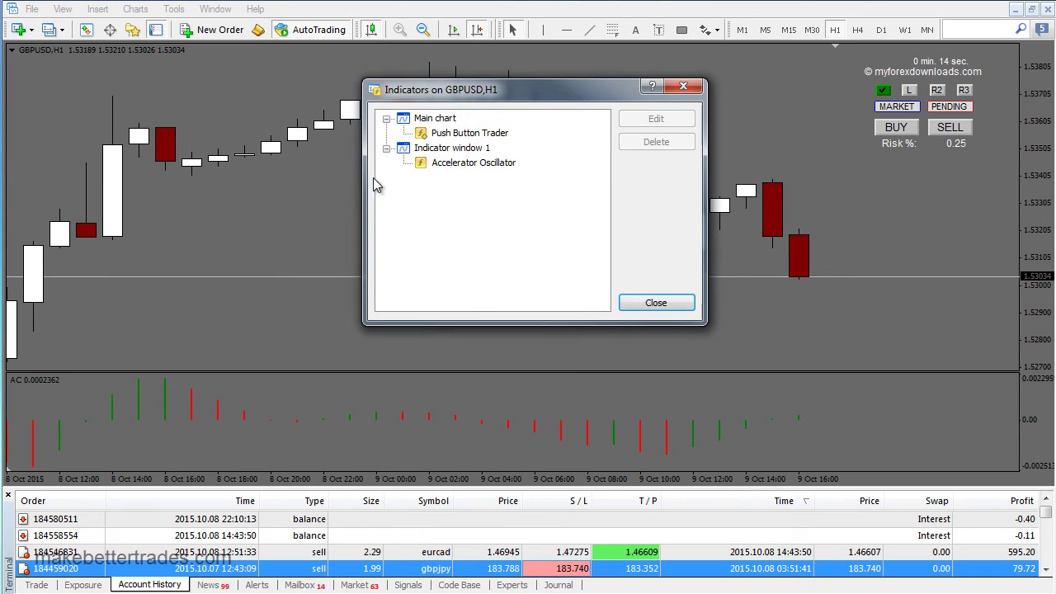
{"action": "left_click", "coordinate": [474, 162]}
{"action": "left_click", "coordinate": [654, 142]}
{"action": "left_click", "coordinate": [653, 303]}
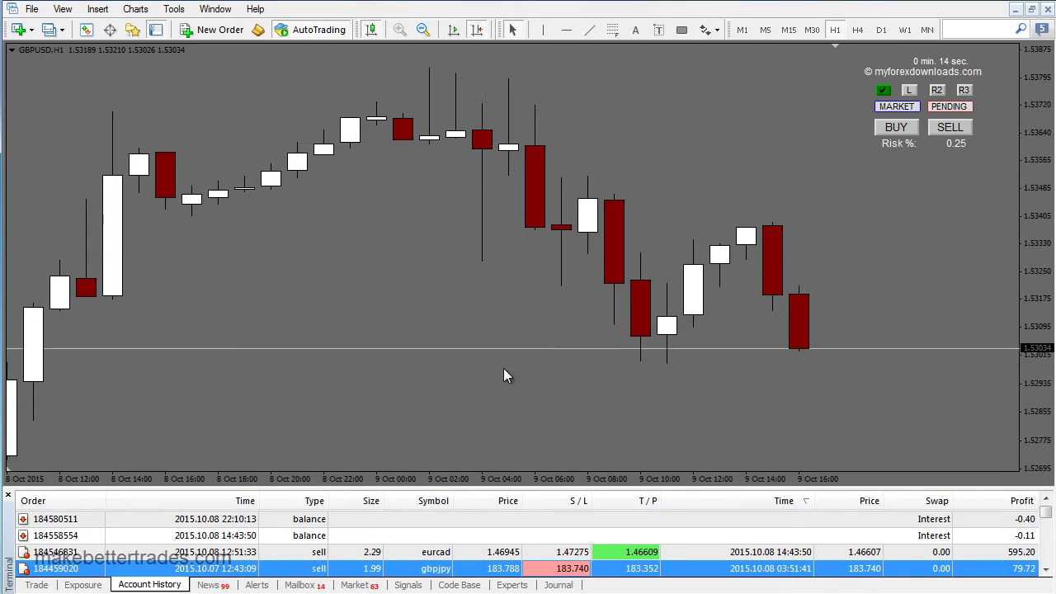
{"action": "left_click_drag", "start_coordinate": [505, 370], "coordinate": [673, 362]}
Draw a Fibonacci beside the latest candles and raise it so +1 and +2 levels show.
{"action": "left_click", "coordinate": [609, 33]}
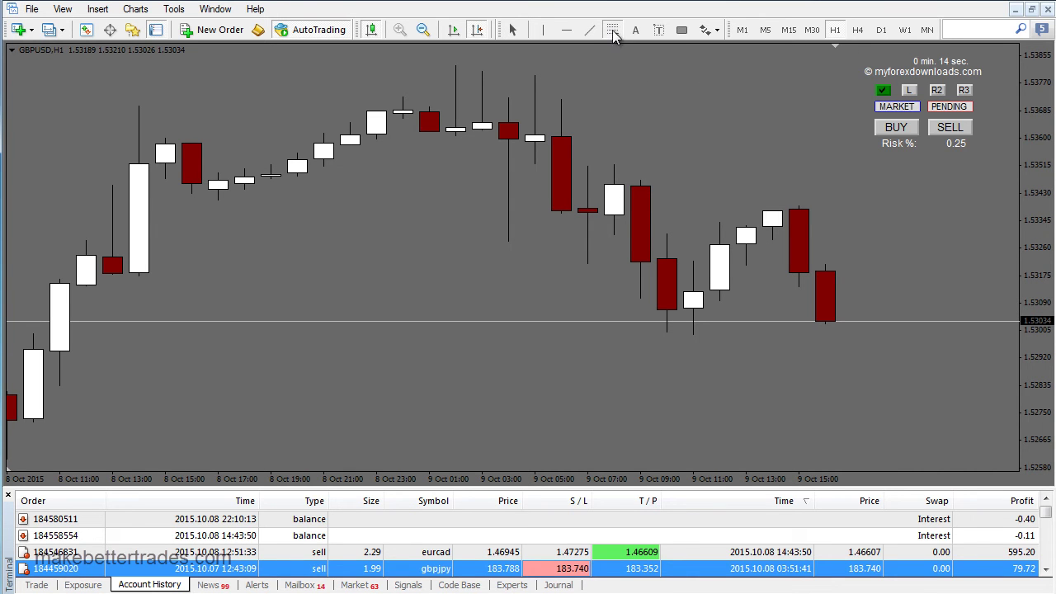
{"action": "left_click_drag", "start_coordinate": [773, 91], "coordinate": [854, 244]}
{"action": "left_click", "coordinate": [606, 377]}
{"action": "left_click_drag", "start_coordinate": [835, 44], "coordinate": [704, 46]}
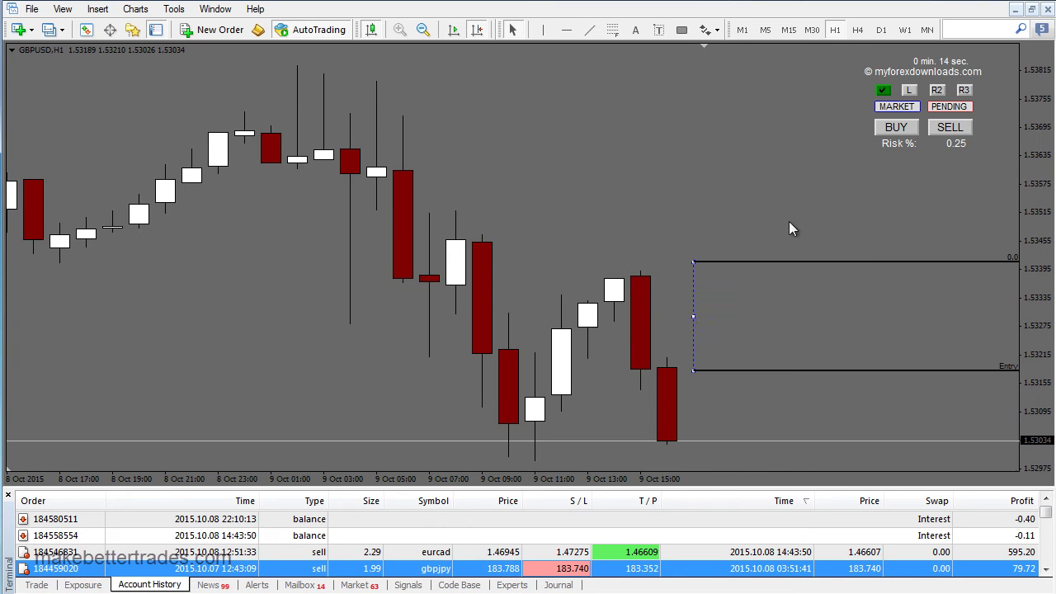
{"action": "left_click_drag", "start_coordinate": [690, 327], "coordinate": [690, 225]}
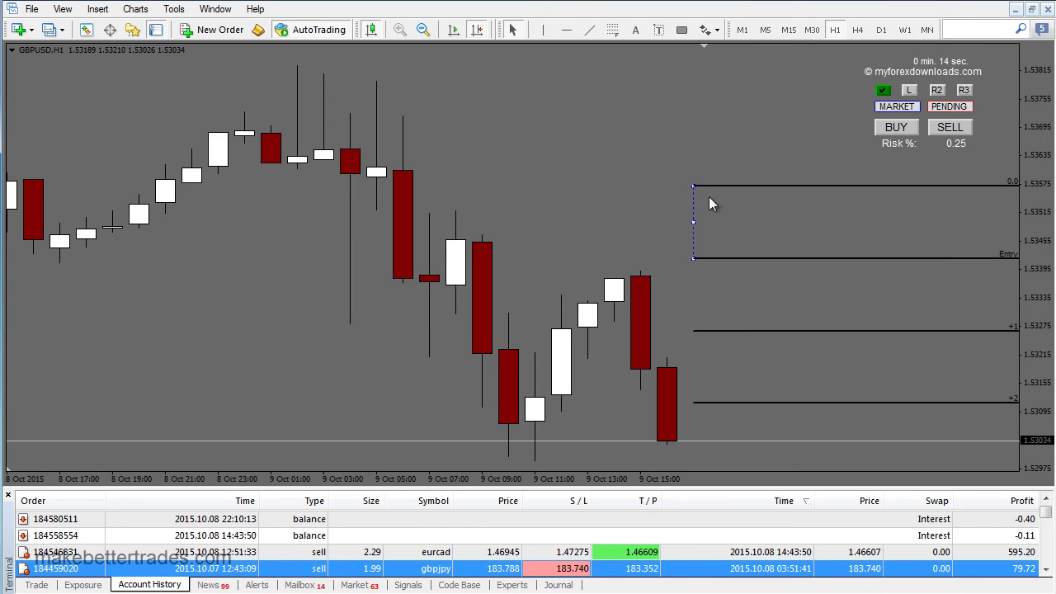
Add %$ to the +1 and +2 Fibo level descriptions so they show 1.53266 and 1.53113.
{"action": "right_click", "coordinate": [693, 222]}
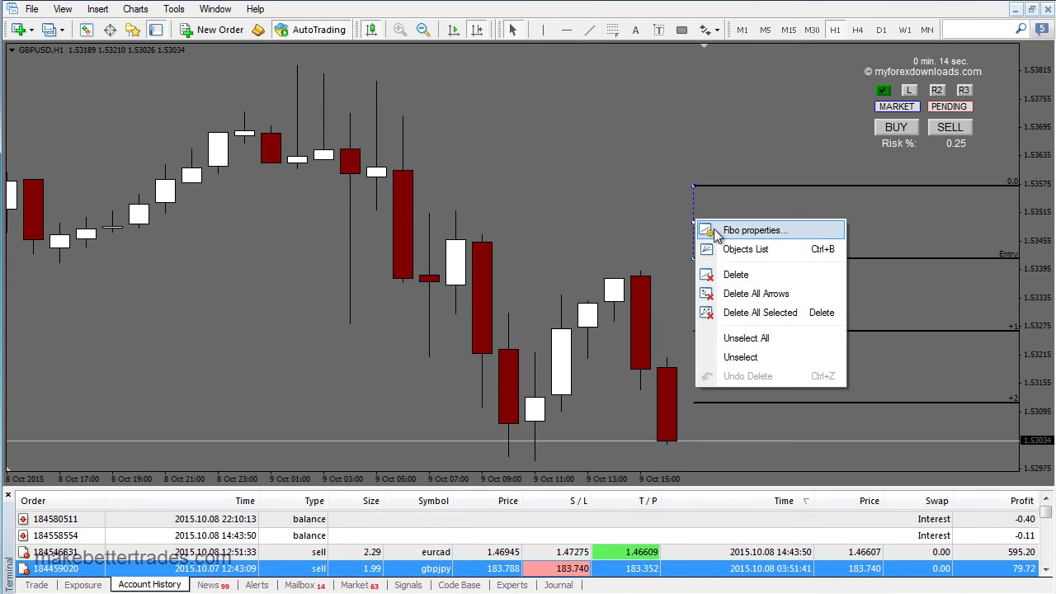
{"action": "left_click", "coordinate": [714, 228]}
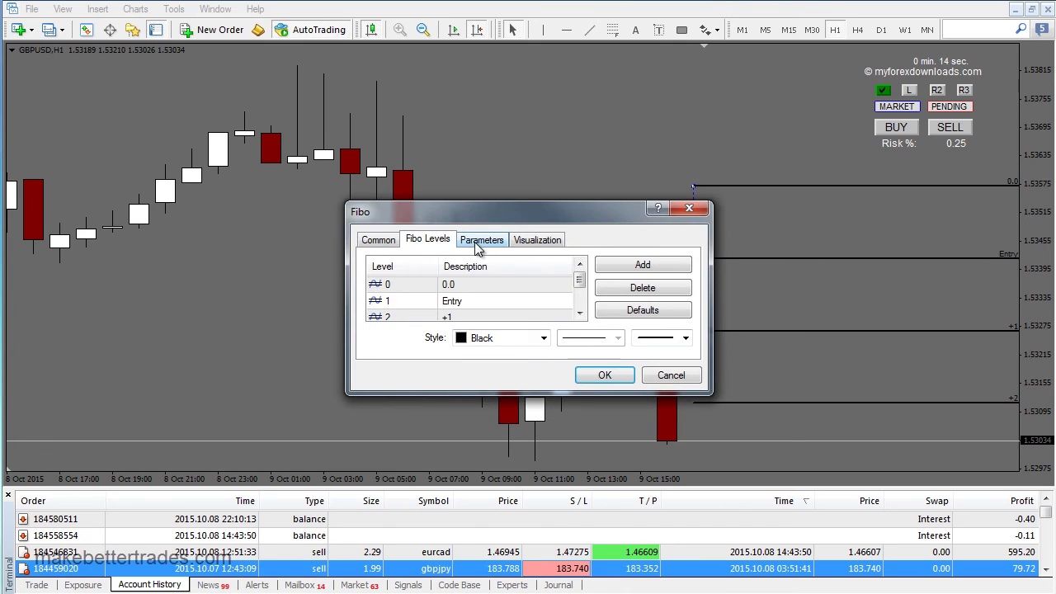
{"action": "left_click_drag", "start_coordinate": [577, 279], "coordinate": [578, 300]}
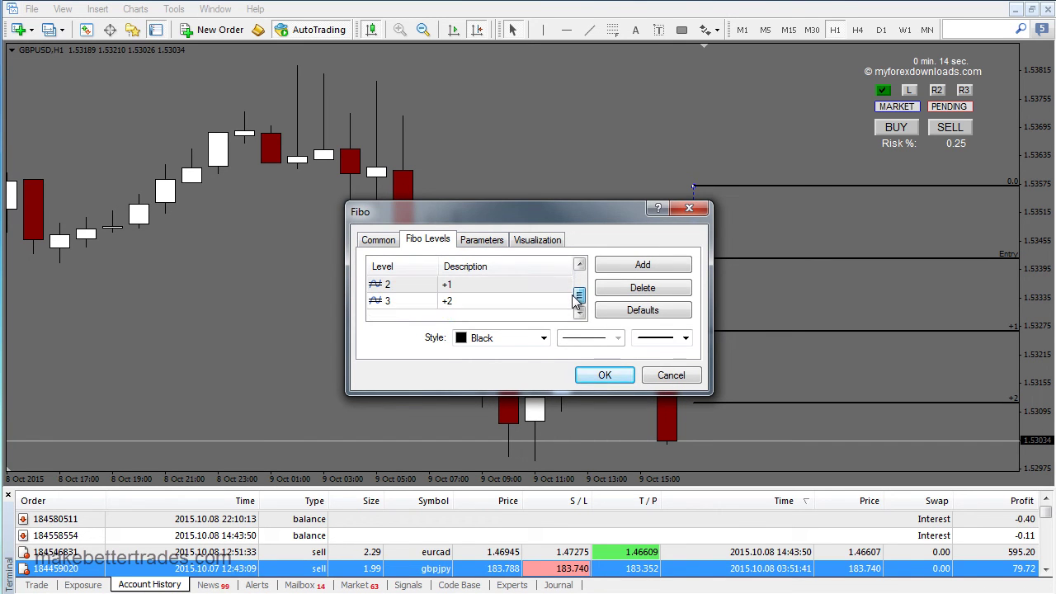
{"action": "left_click", "coordinate": [477, 304]}
{"action": "left_click", "coordinate": [473, 301]}
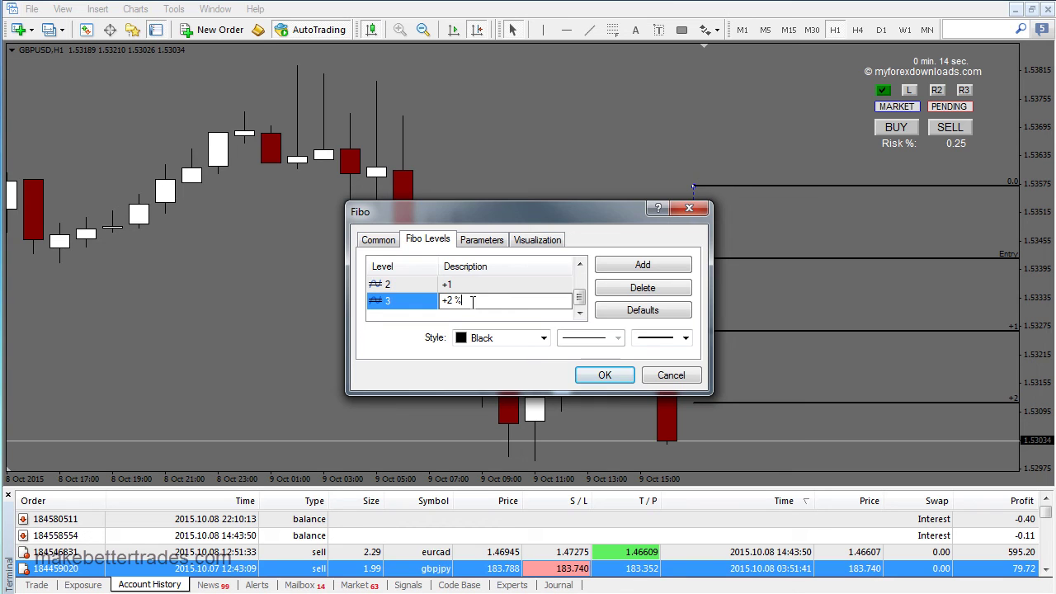
{"action": "left_click", "coordinate": [459, 284]}
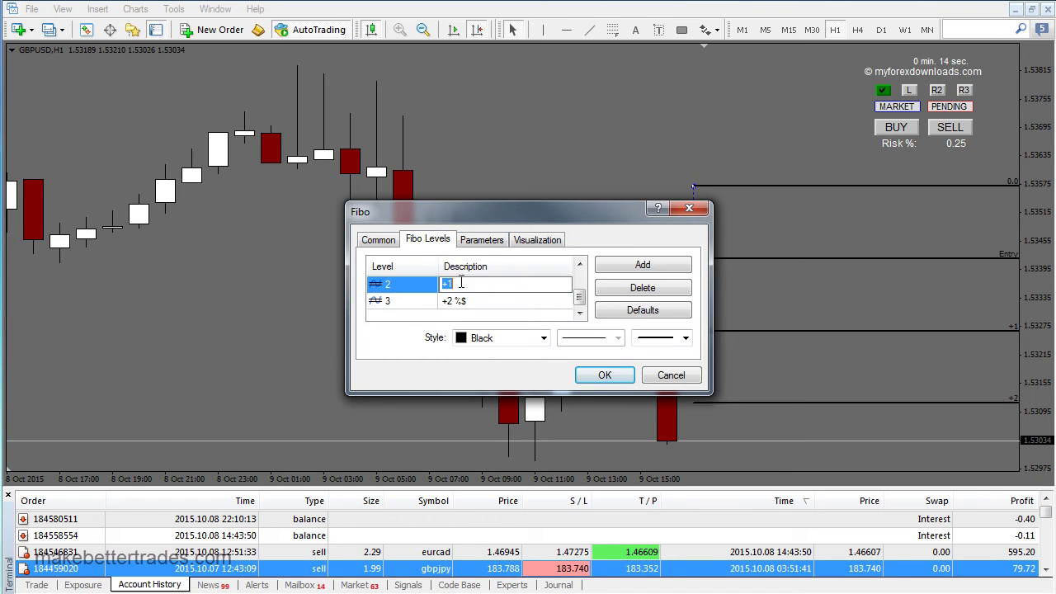
{"action": "left_click", "coordinate": [462, 283]}
{"action": "type", "text": "%$"}
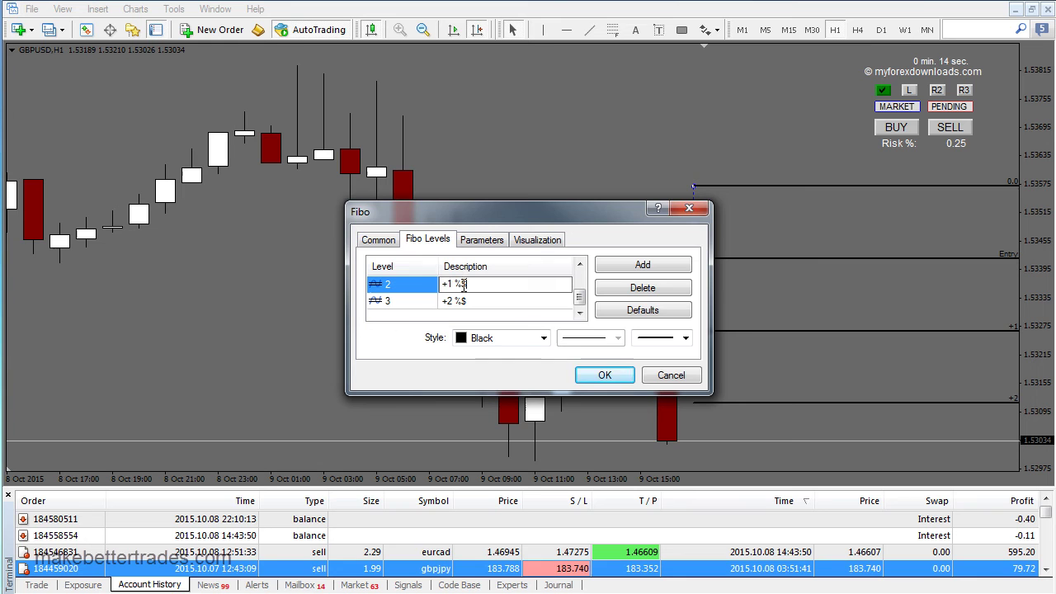
{"action": "left_click", "coordinate": [602, 376]}
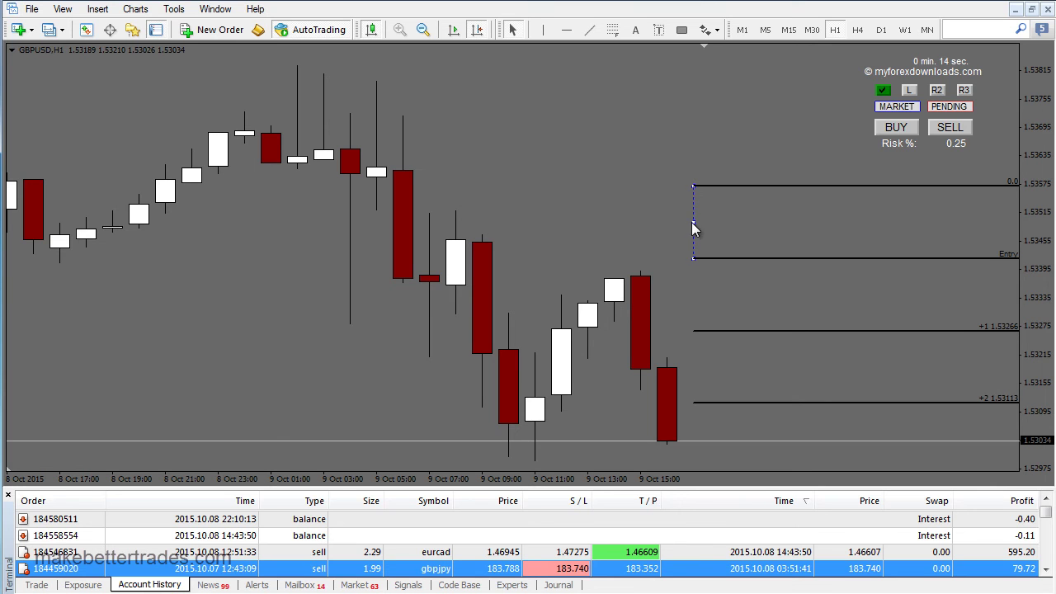
Move the Fibonacci object higher and draw a test rectangle beside its anchors.
{"action": "mouse_move", "coordinate": [694, 230]}
{"action": "left_mouse_down"}
{"action": "mouse_move", "coordinate": [674, 198]}
{"action": "mouse_move", "coordinate": [652, 239]}
{"action": "mouse_move", "coordinate": [660, 198]}
{"action": "mouse_move", "coordinate": [670, 235]}
{"action": "mouse_move", "coordinate": [637, 217]}
{"action": "mouse_move", "coordinate": [703, 213]}
{"action": "left_mouse_up"}
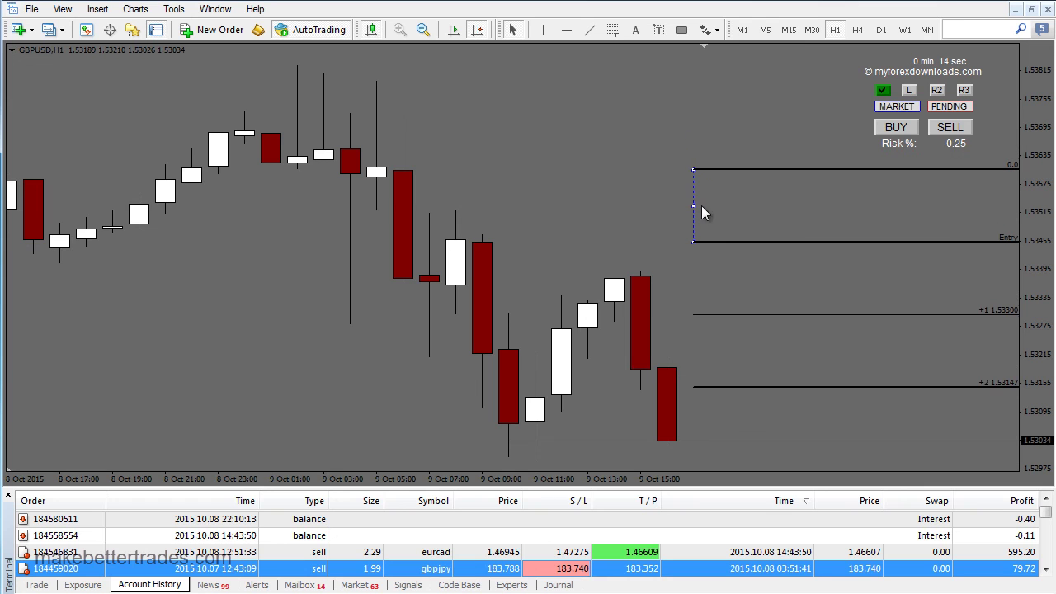
{"action": "left_click", "coordinate": [681, 30]}
{"action": "mouse_move", "coordinate": [720, 170]}
{"action": "left_mouse_down"}
{"action": "mouse_move", "coordinate": [773, 255]}
{"action": "mouse_move", "coordinate": [772, 241]}
{"action": "left_mouse_up"}
{"action": "left_click", "coordinate": [598, 366]}
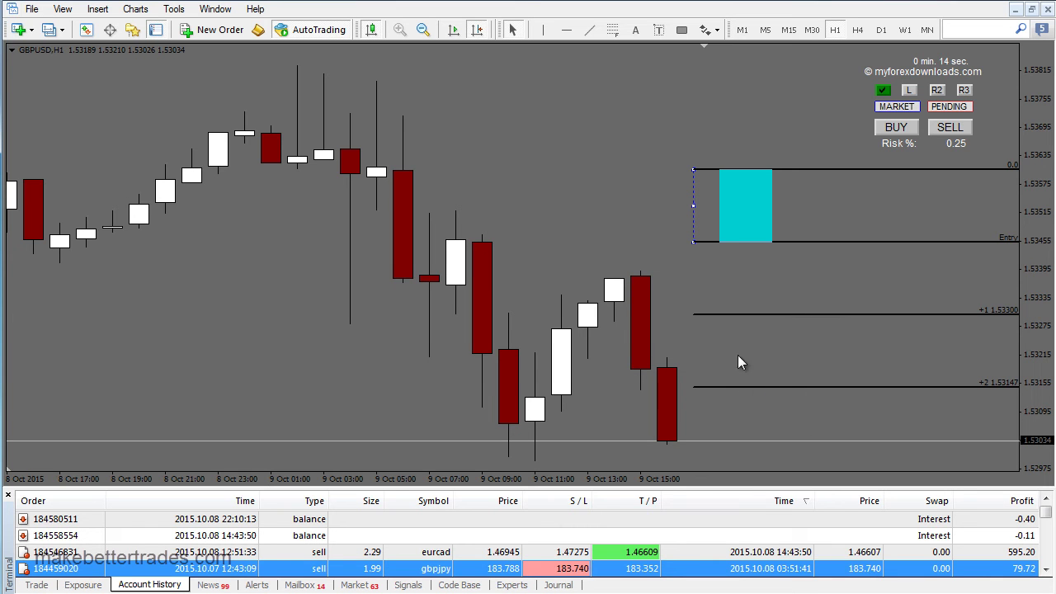
Delete the cyan rectangle and raise the Fibo top anchor so levels read 1.53304 and 1.53154.
{"action": "right_click", "coordinate": [742, 208]}
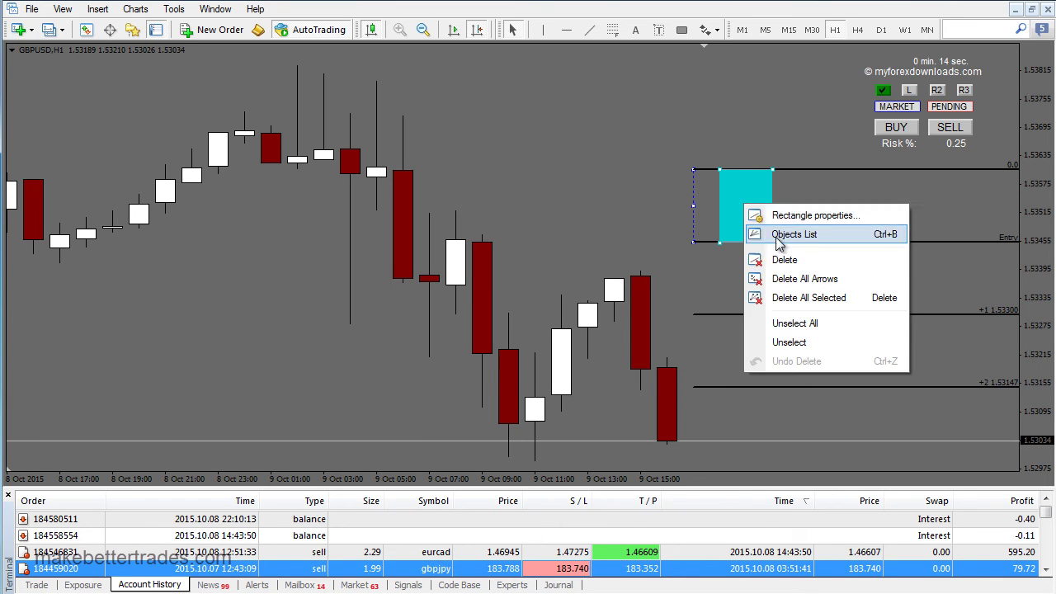
{"action": "left_click", "coordinate": [751, 258]}
{"action": "left_click_drag", "start_coordinate": [694, 169], "coordinate": [698, 171]}
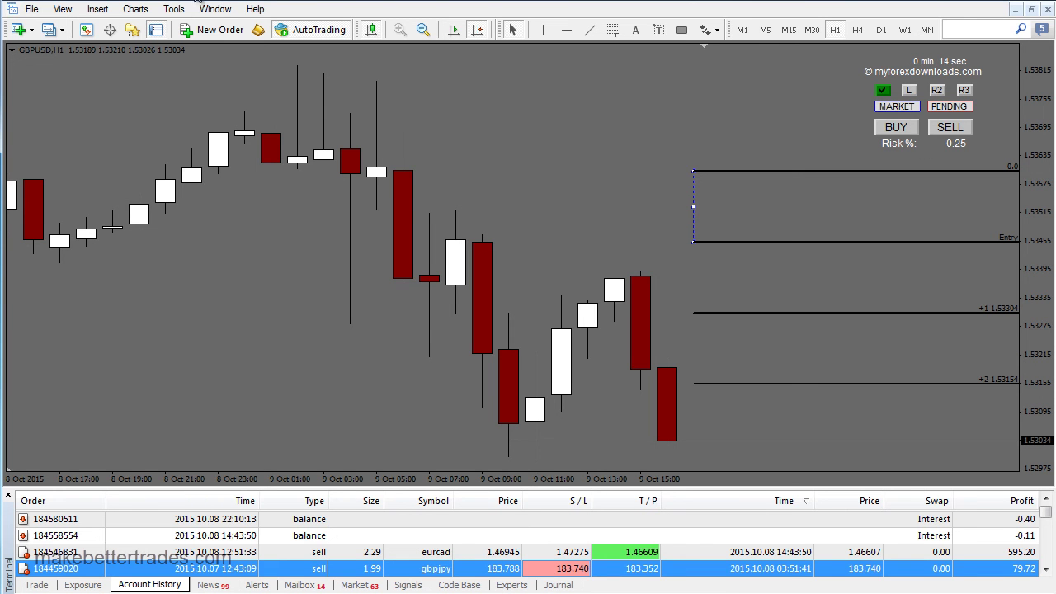
Open a New Order window from Tools, move it aside, and close it without trading.
{"action": "left_click", "coordinate": [176, 10]}
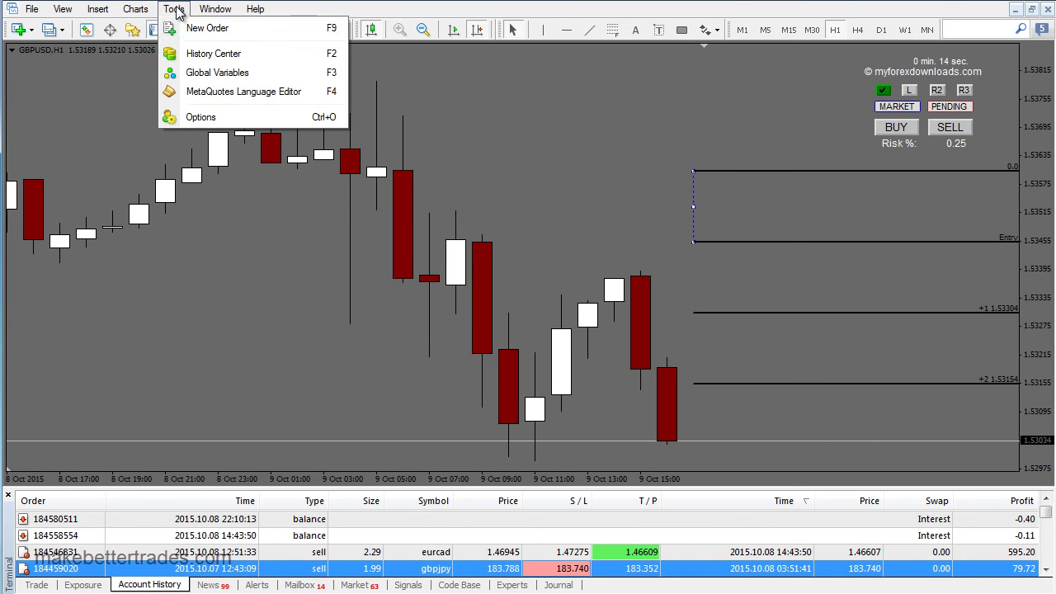
{"action": "left_click", "coordinate": [180, 28]}
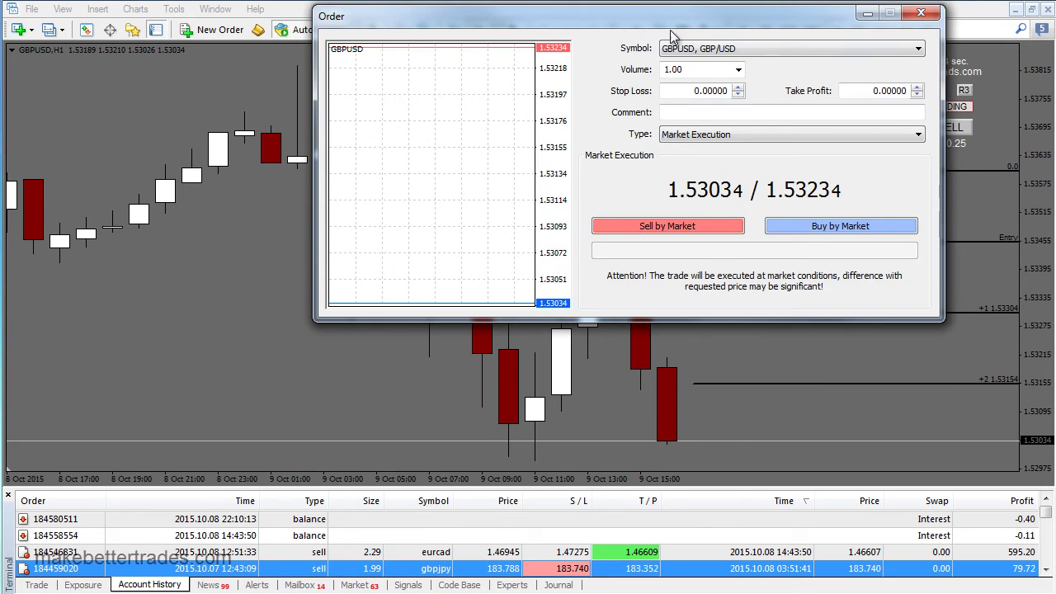
{"action": "left_click_drag", "start_coordinate": [655, 16], "coordinate": [421, 65]}
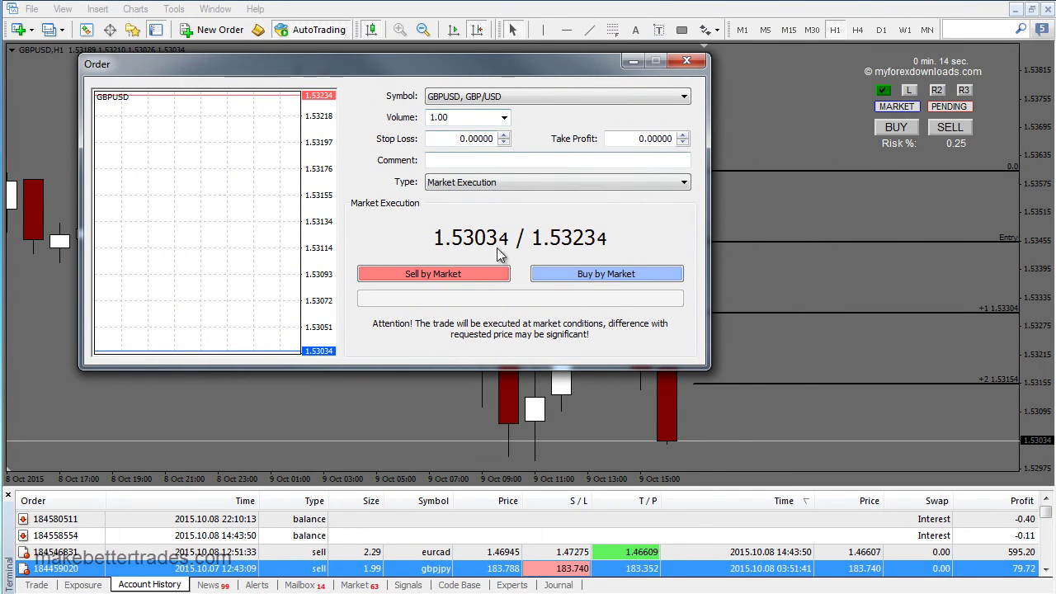
{"action": "left_click", "coordinate": [693, 63]}
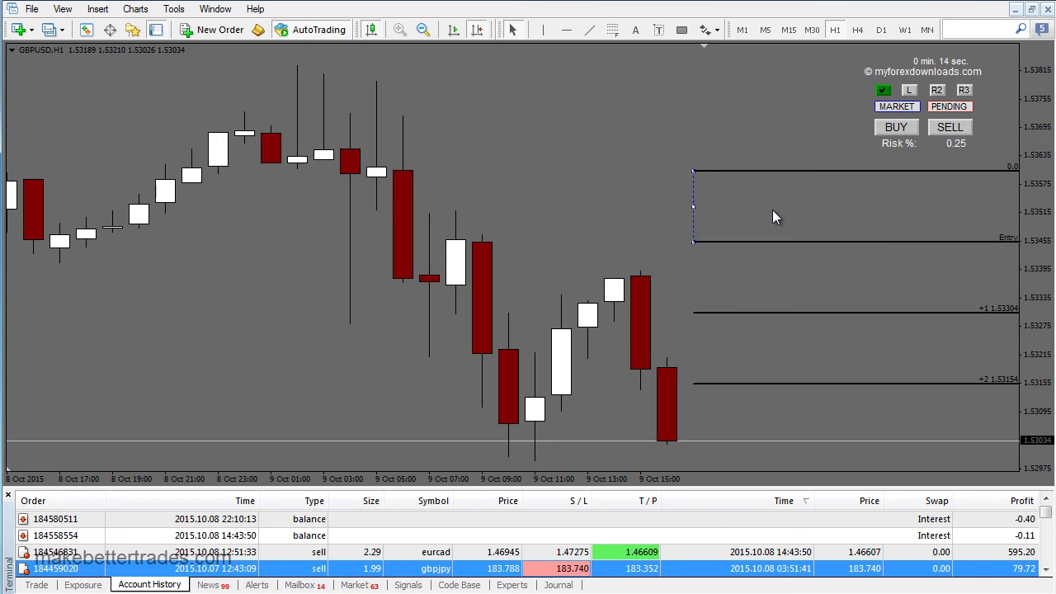
Delete the Fibonacci object from the GBPUSD H1 chart.
{"action": "left_click_drag", "start_coordinate": [695, 208], "coordinate": [699, 174]}
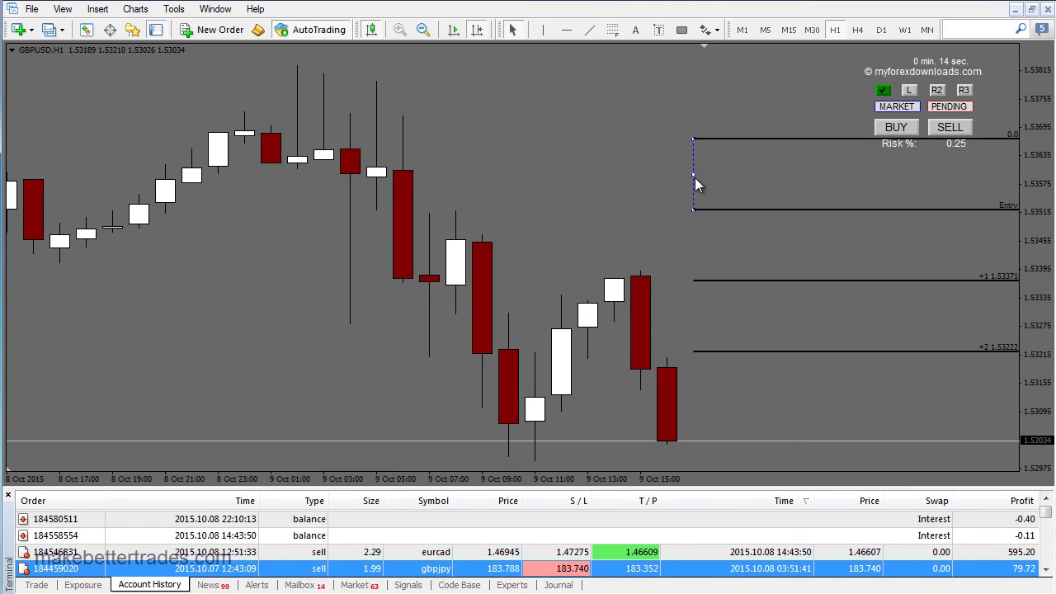
{"action": "right_click", "coordinate": [699, 174]}
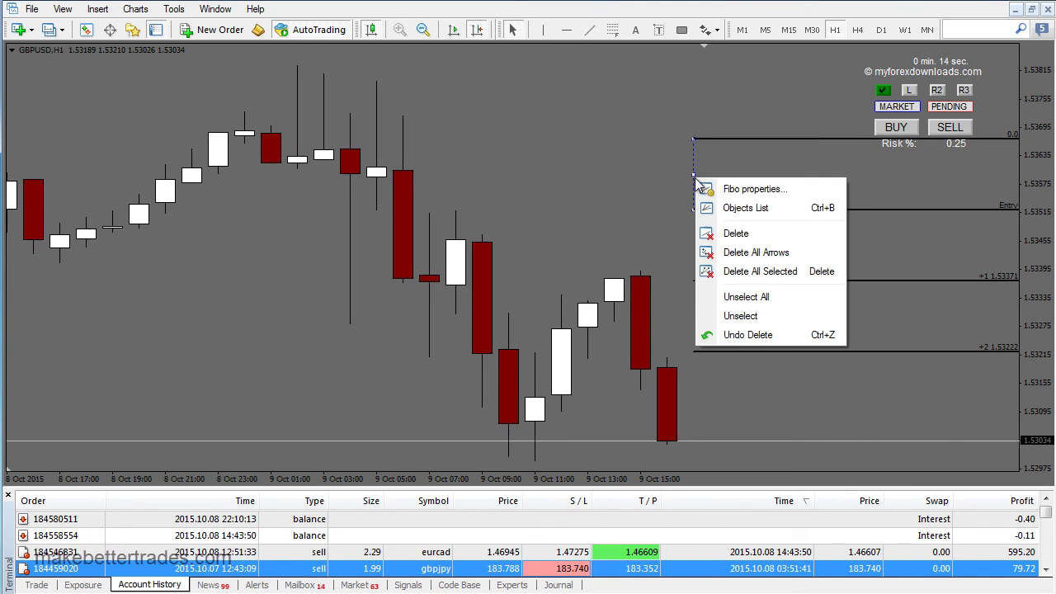
{"action": "left_click", "coordinate": [739, 235]}
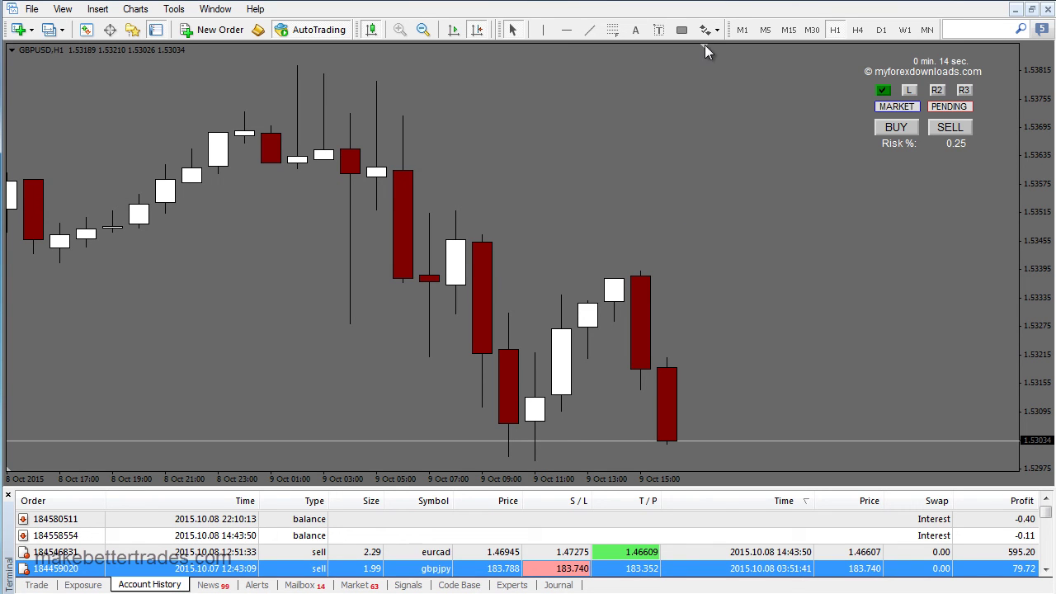
Drag the chart-shift triangle right, then back left to set the gap after the latest candle.
{"action": "left_click_drag", "start_coordinate": [705, 46], "coordinate": [1029, 87]}
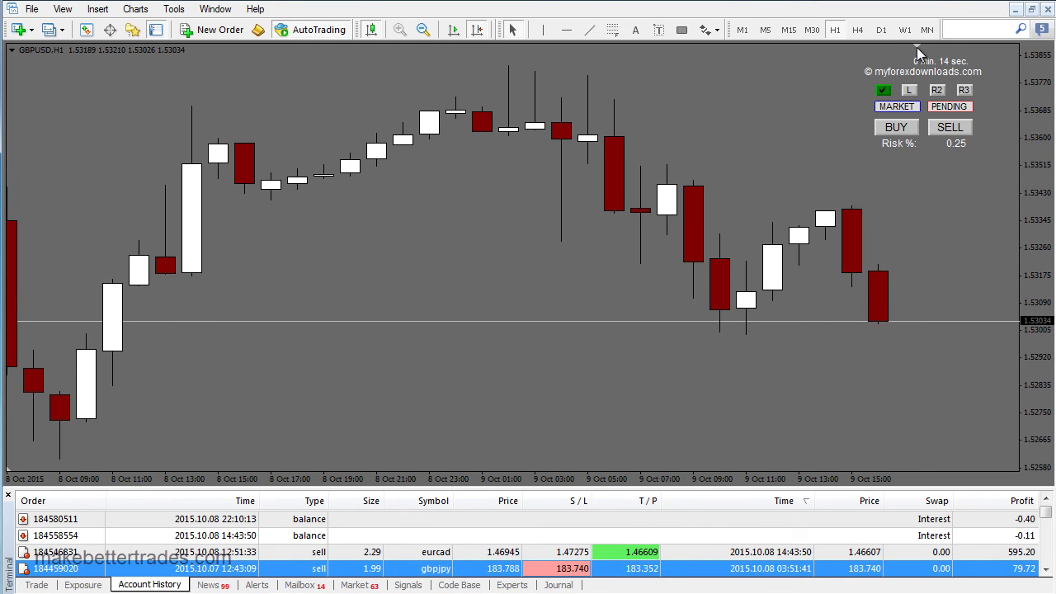
{"action": "left_click_drag", "start_coordinate": [916, 47], "coordinate": [812, 58]}
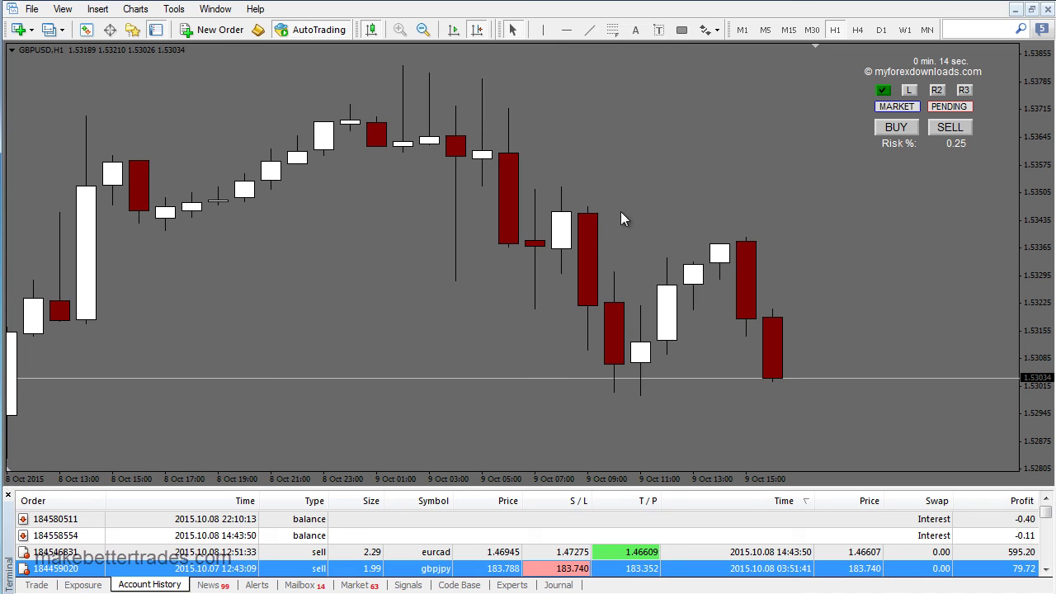
{"action": "left_click", "coordinate": [682, 31]}
Draw a cyan rectangle over the 9 Oct 07:00 candles, then switch the chart to M15.
{"action": "mouse_move", "coordinate": [545, 171]}
{"action": "left_mouse_down"}
{"action": "mouse_move", "coordinate": [585, 263]}
{"action": "mouse_move", "coordinate": [576, 283]}
{"action": "mouse_move", "coordinate": [585, 283]}
{"action": "left_mouse_up"}
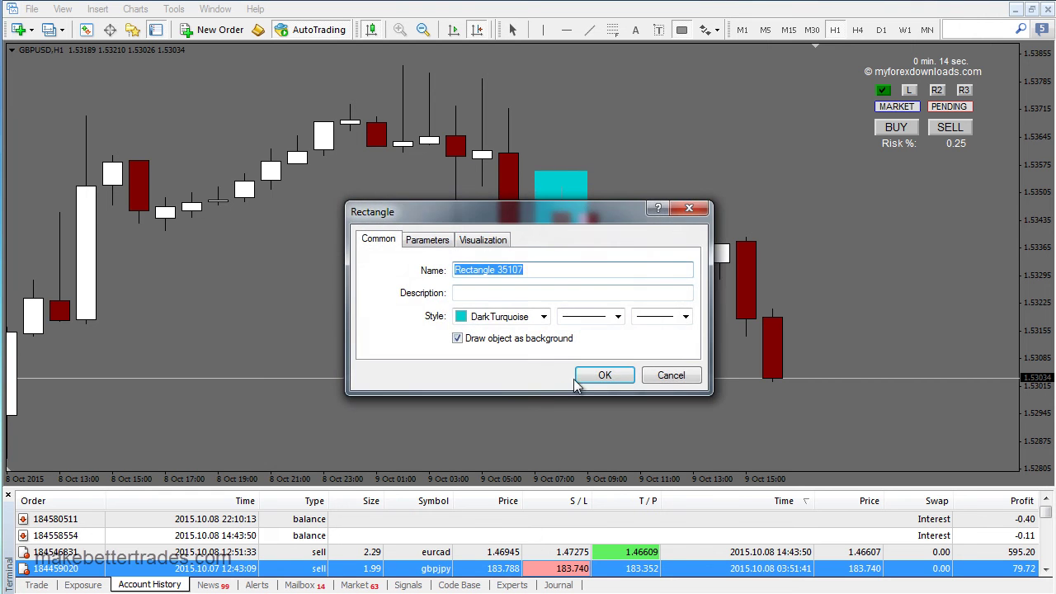
{"action": "left_click", "coordinate": [610, 378]}
{"action": "double_click", "coordinate": [582, 197]}
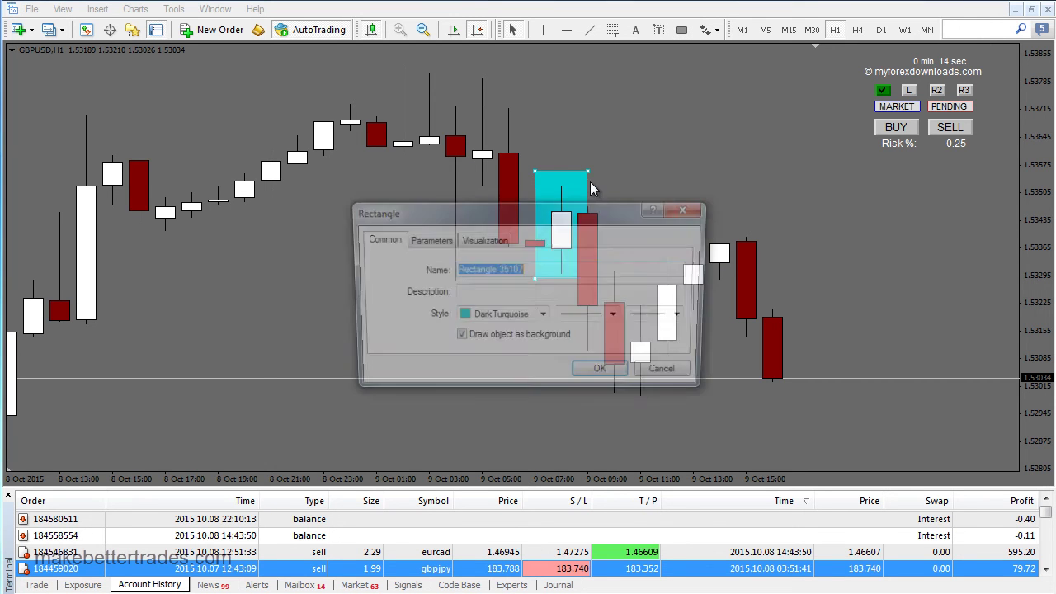
{"action": "key", "text": "Escape"}
{"action": "left_click_drag", "start_coordinate": [588, 171], "coordinate": [589, 184]}
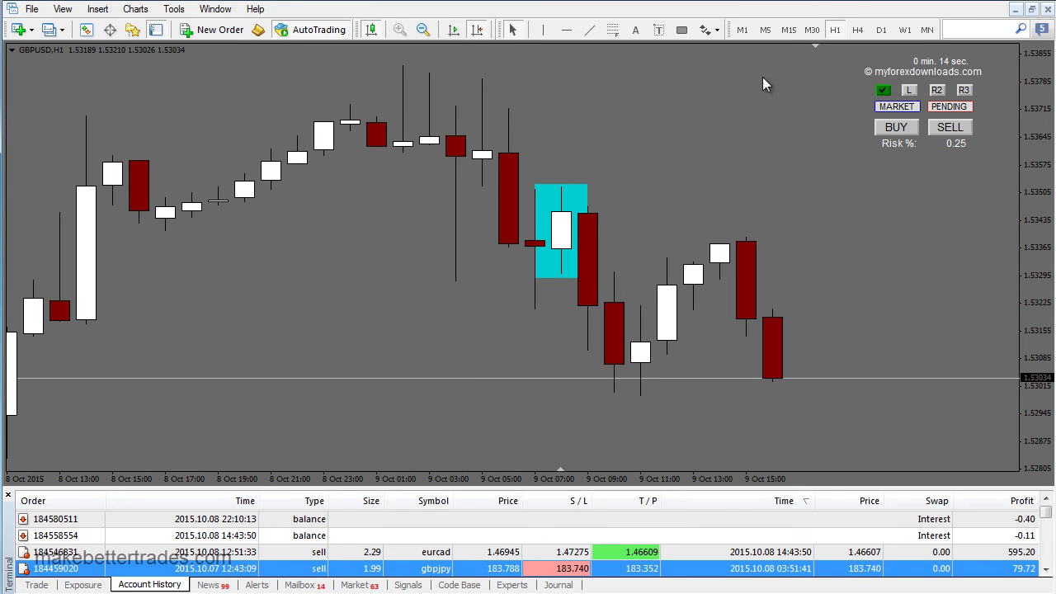
{"action": "left_click", "coordinate": [789, 31]}
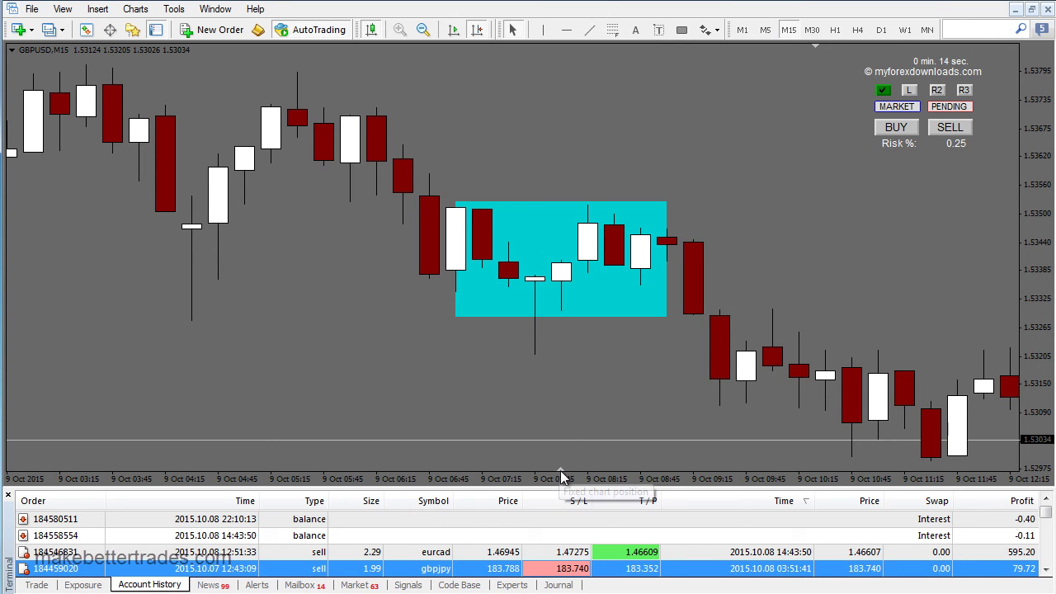
Set the fixed chart position just right of the rectangle and switch to M5.
{"action": "left_click", "coordinate": [561, 470]}
{"action": "left_click_drag", "start_coordinate": [558, 467], "coordinate": [564, 464]}
{"action": "left_click", "coordinate": [765, 30]}
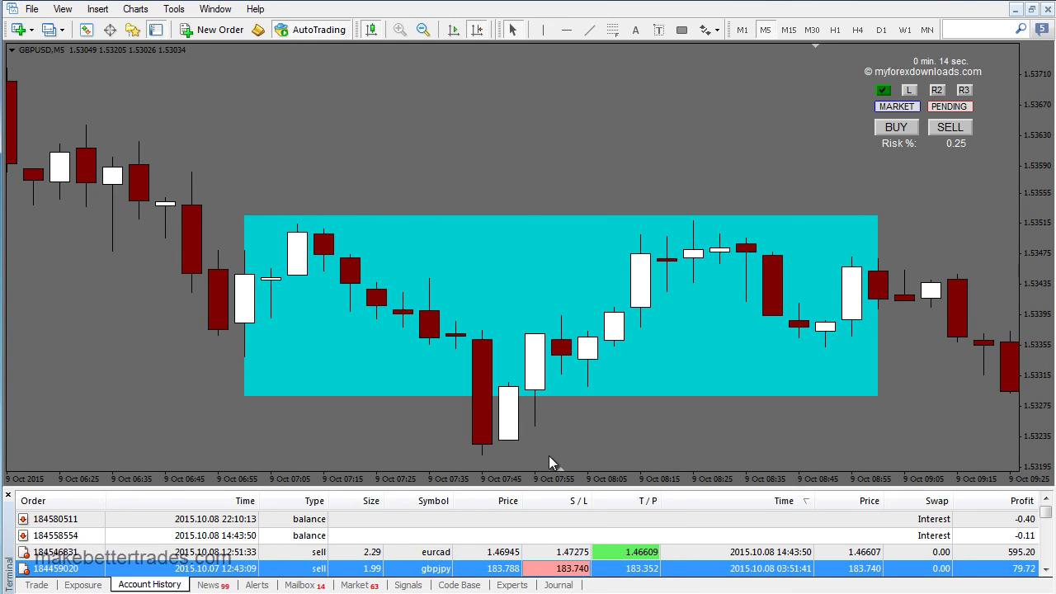
Toggle Auto Scroll and scroll to the latest candles, up to 9 Oct 16:55.
{"action": "left_click", "coordinate": [454, 32]}
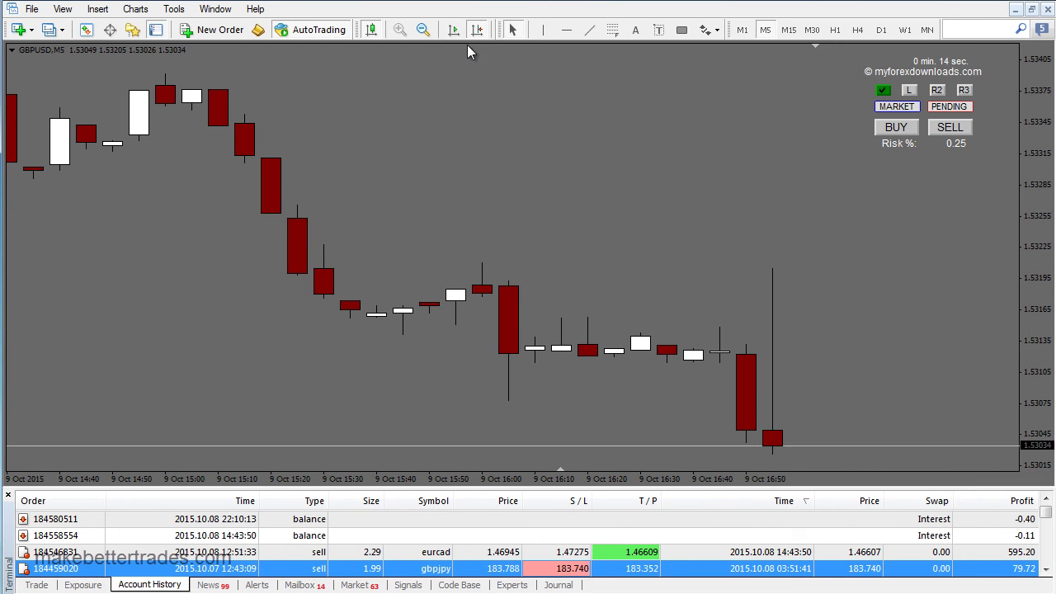
{"action": "scroll", "coordinate": [424, 223], "scroll_direction": "up", "scroll_amount": 15}
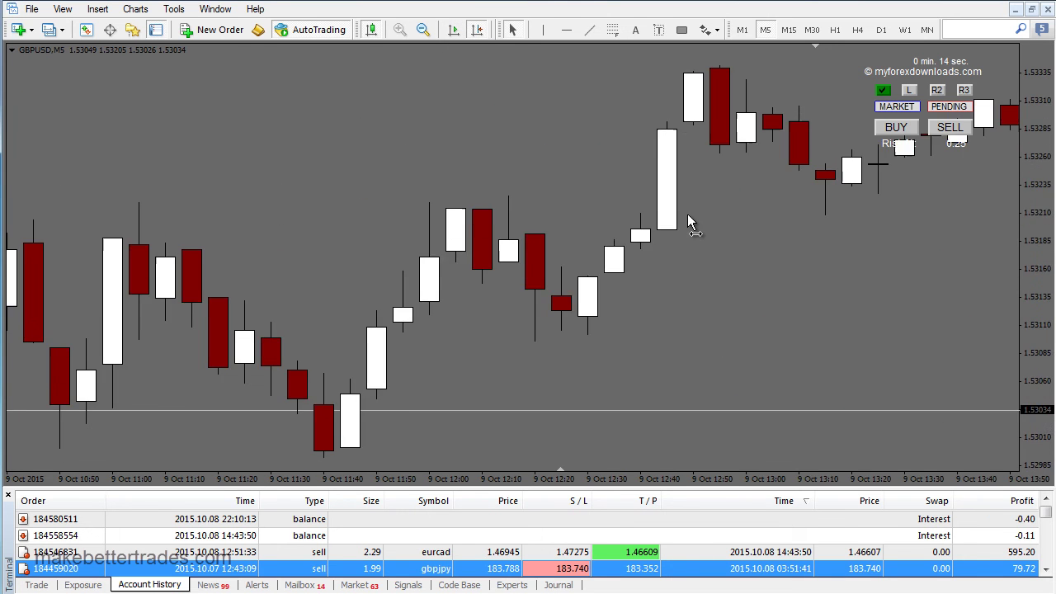
{"action": "scroll", "coordinate": [467, 308], "scroll_direction": "down", "scroll_amount": 10}
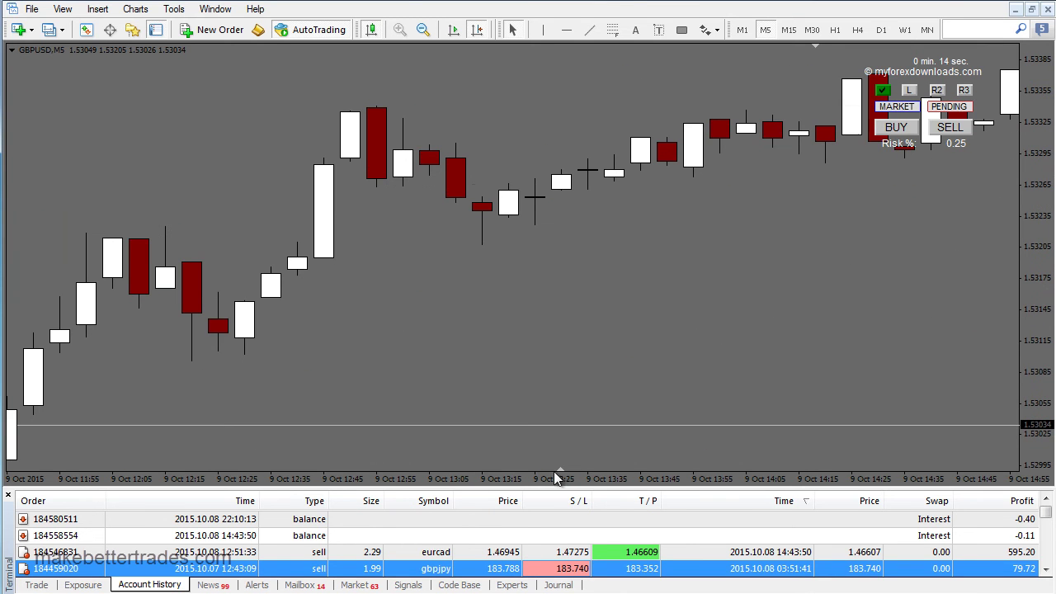
{"action": "scroll", "coordinate": [590, 273], "scroll_direction": "down", "scroll_amount": 15}
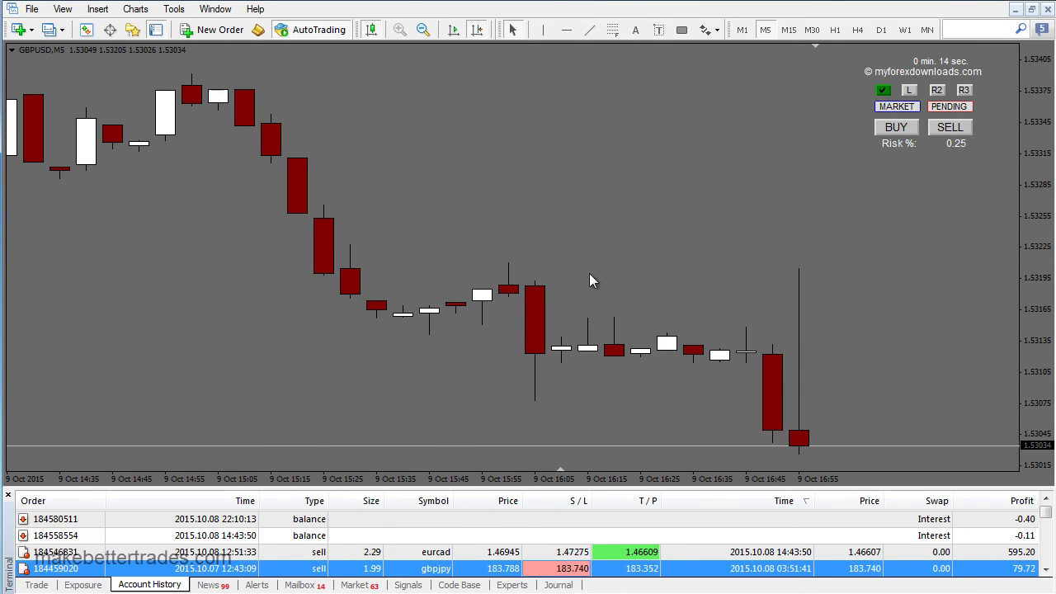
Switch the GBPUSD chart back to the H1 timeframe.
{"action": "left_click", "coordinate": [835, 30]}
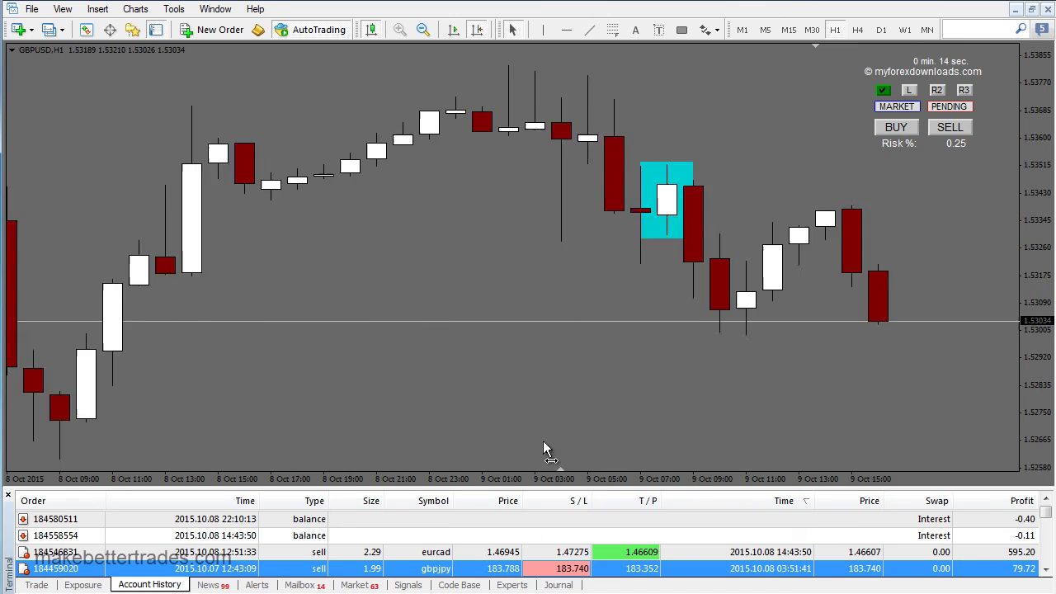